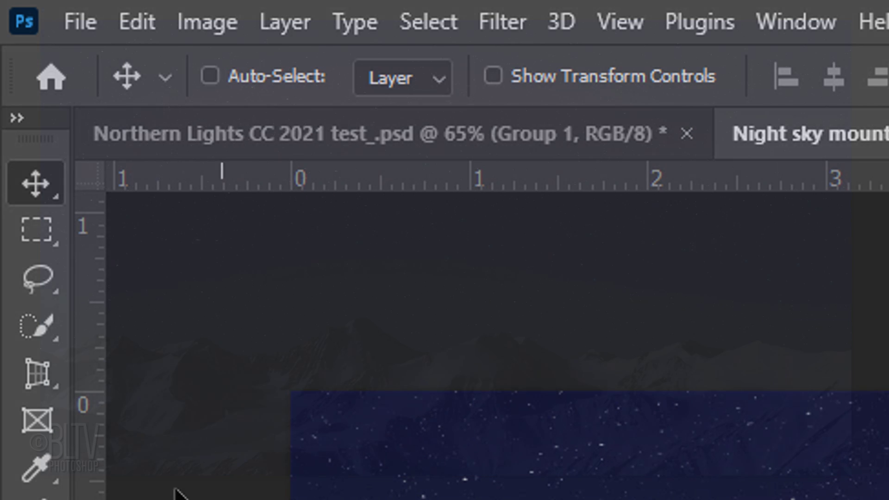
Step: Select the mountains along the ridge with the Quick Selection tool, removing stray sky areas
click(37, 326)
right_click(37, 326)
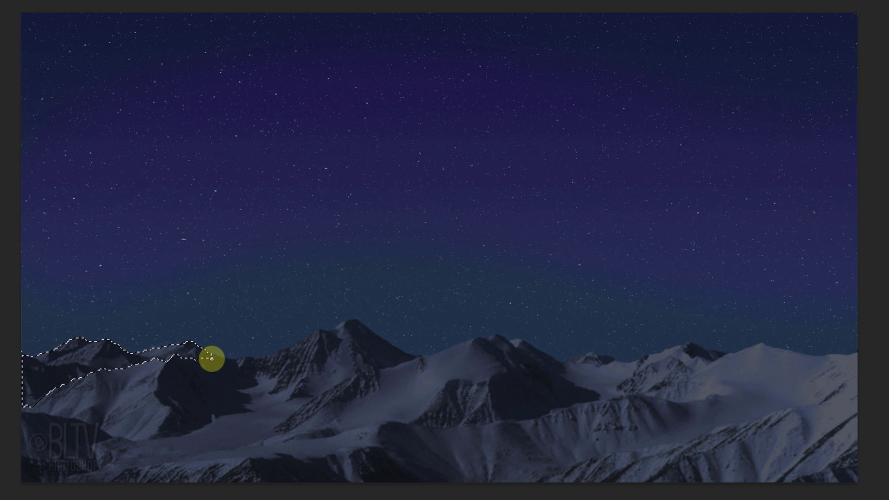
mouse_move(212, 358)
mouse_down()
mouse_move(288, 353)
mouse_move(354, 322)
mouse_move(407, 366)
mouse_move(494, 339)
mouse_move(571, 368)
mouse_move(592, 355)
mouse_move(639, 365)
mouse_move(689, 345)
mouse_move(734, 363)
mouse_up()
key(alt)
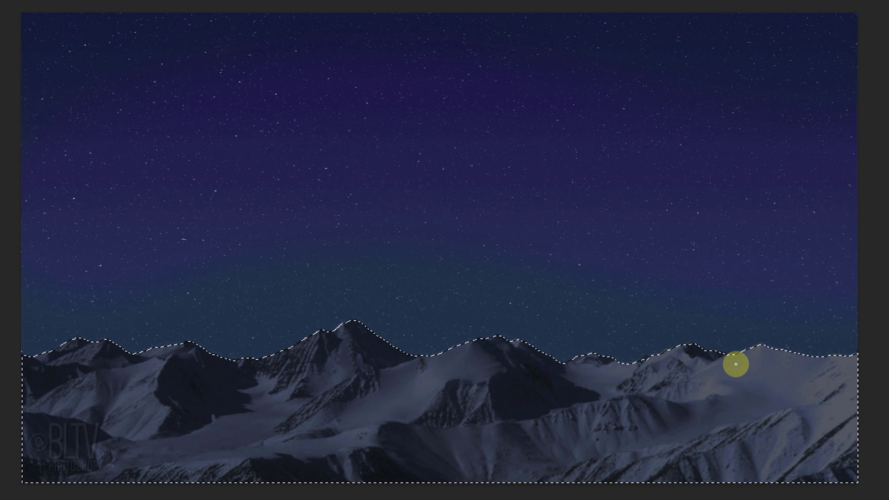
Step: Invert the selection to the sky and save it as a new channel
key(ctrl+shift+i)
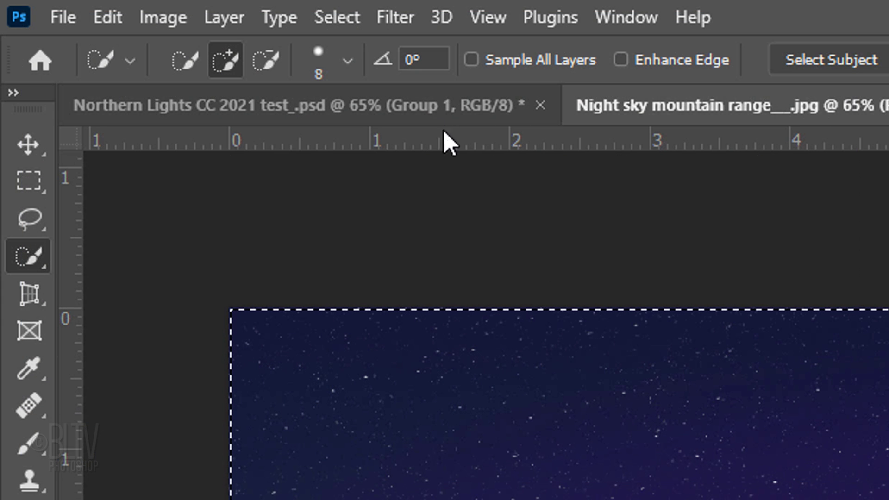
click(341, 17)
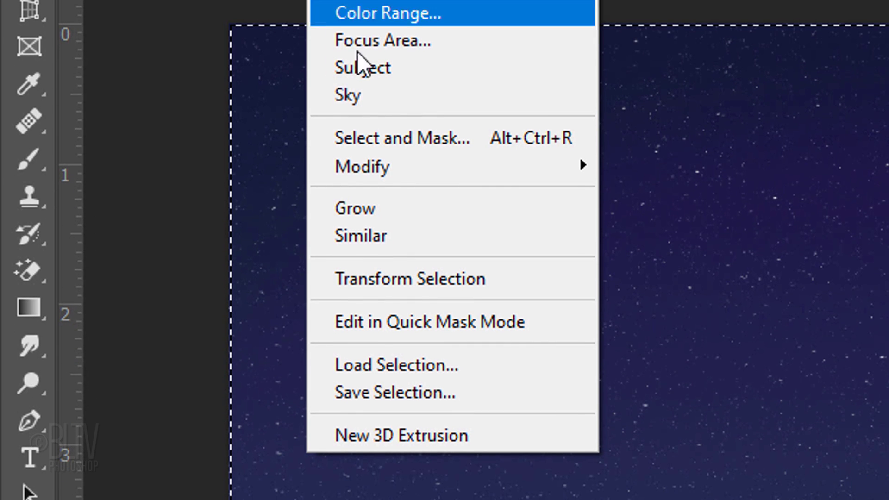
click(362, 394)
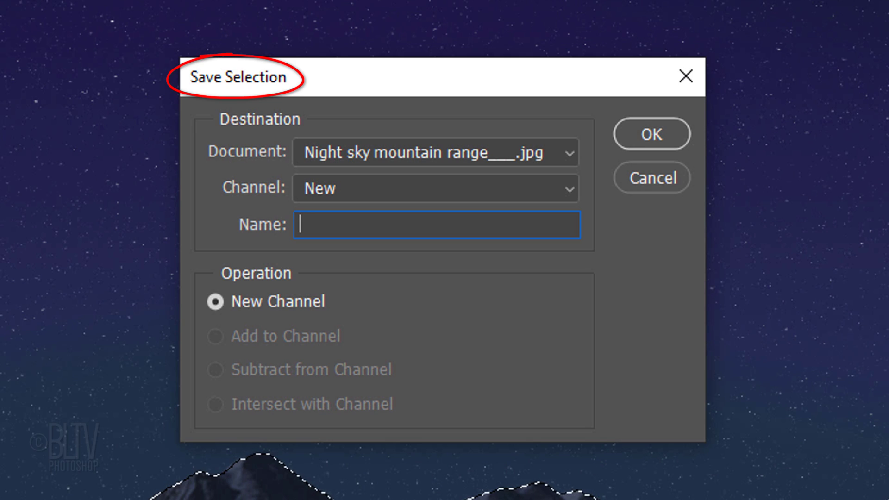
click(657, 136)
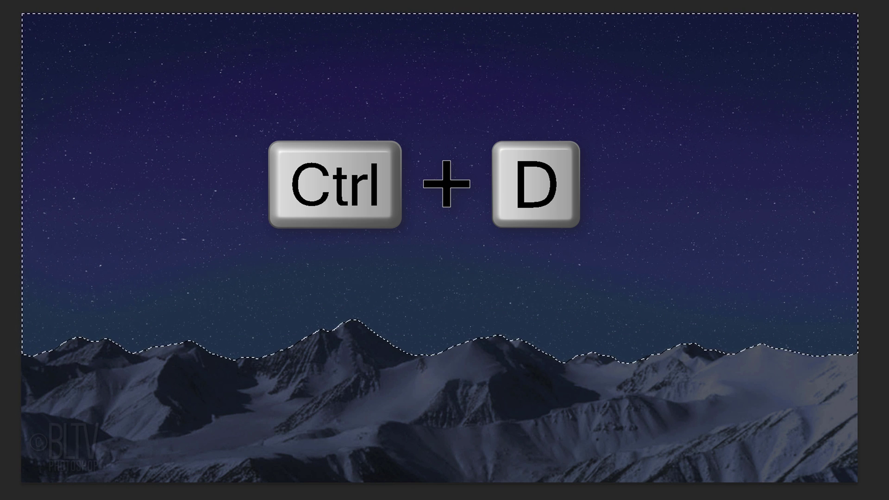
Step: Deselect, add a new empty layer, and set the foreground colour to bright green 12ff00
key(ctrl+d)
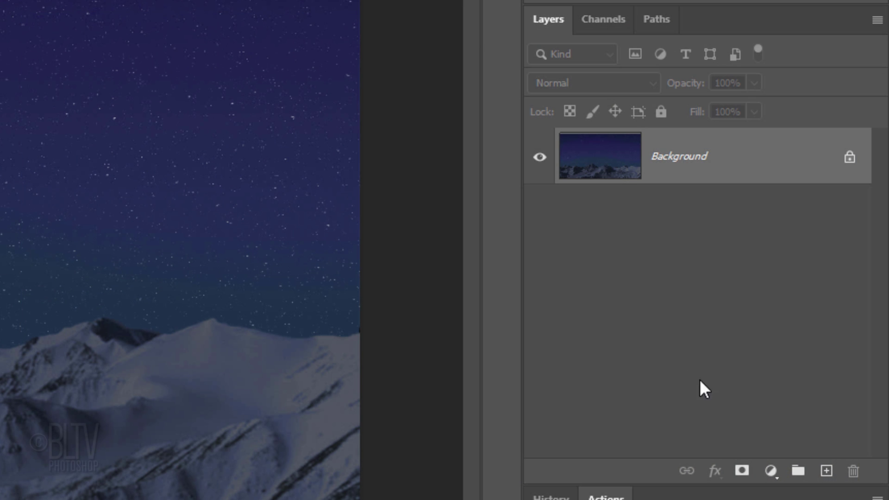
click(826, 471)
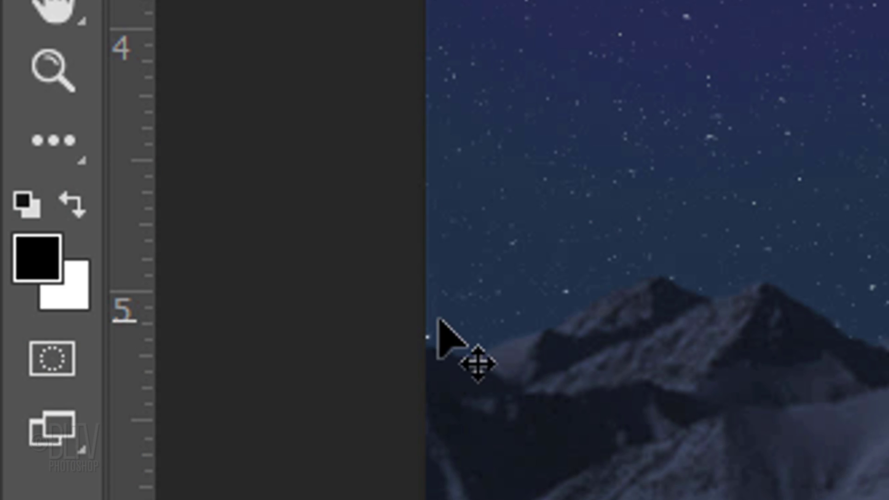
click(37, 257)
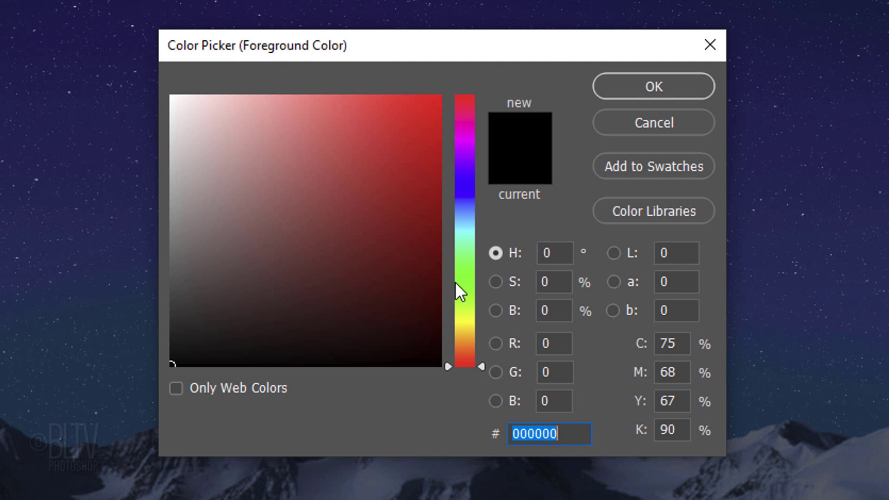
click(461, 279)
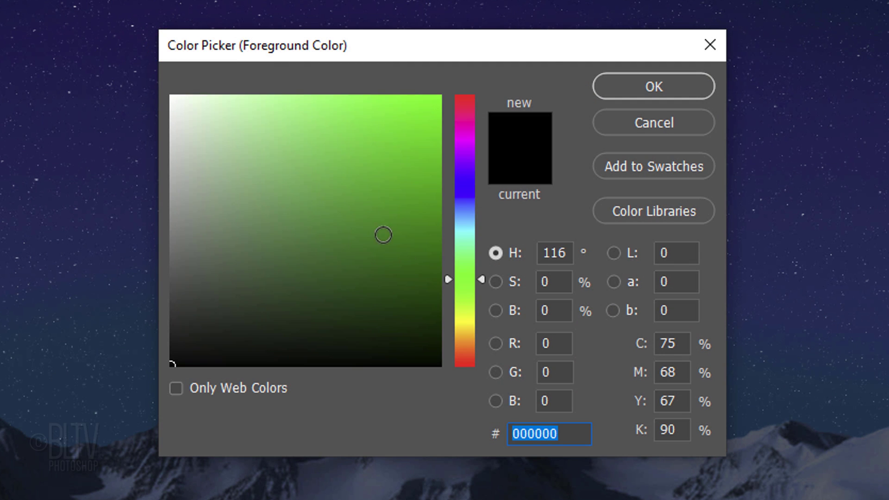
drag(383, 234, 466, 61)
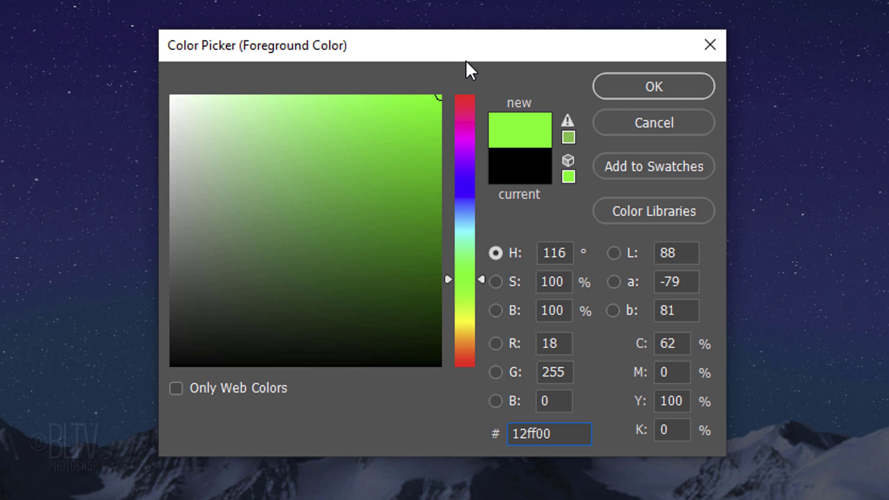
Step: Confirm the 12ff00 green and choose the Pencil tool with a 40 px Hard Round tip
click(647, 85)
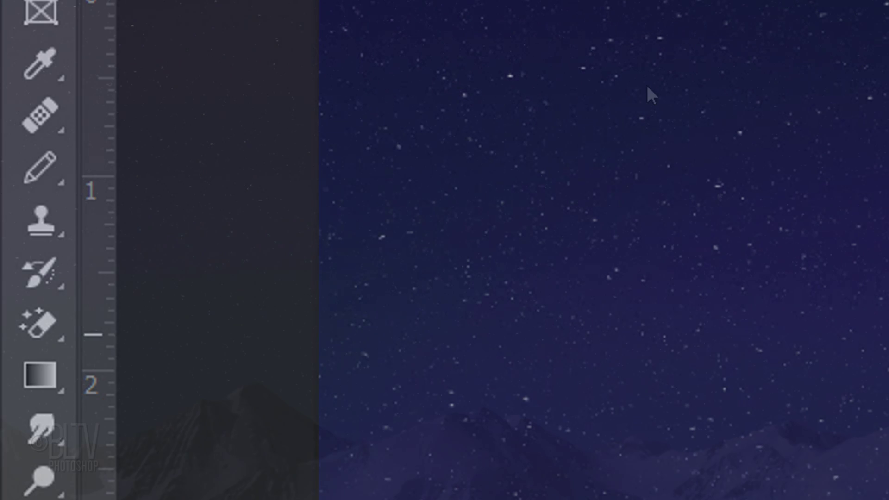
right_click(39, 166)
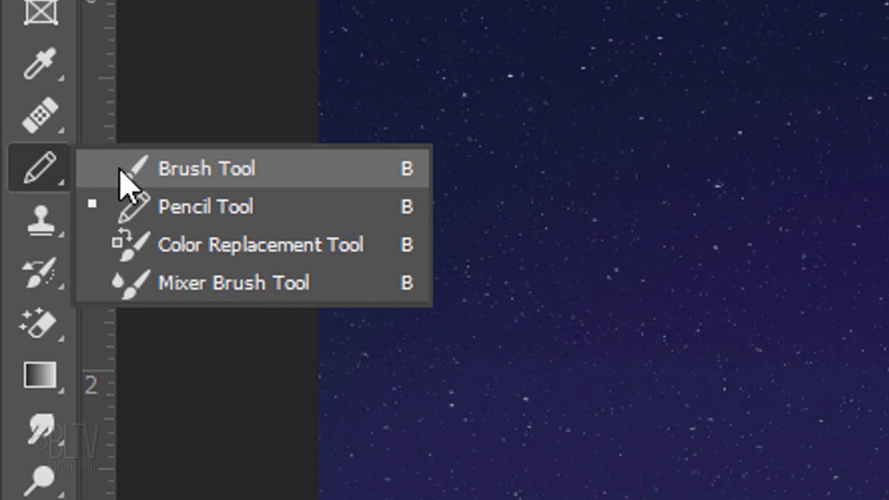
click(185, 216)
click(173, 50)
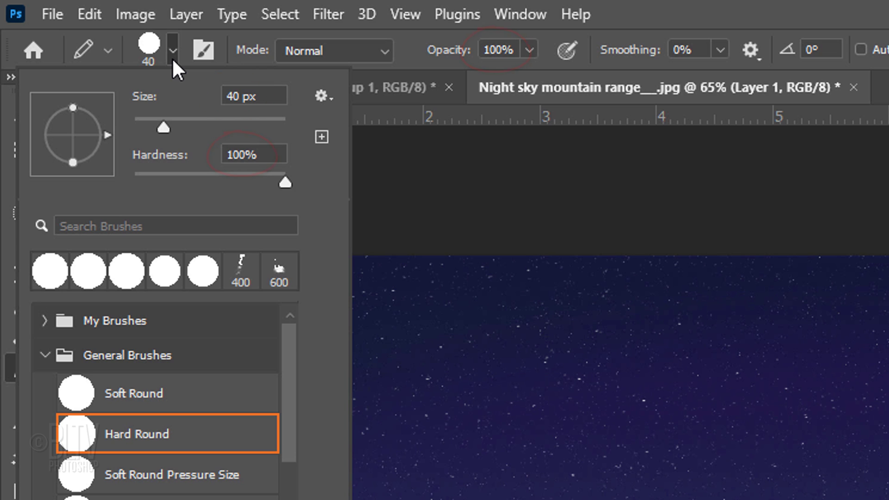
click(171, 52)
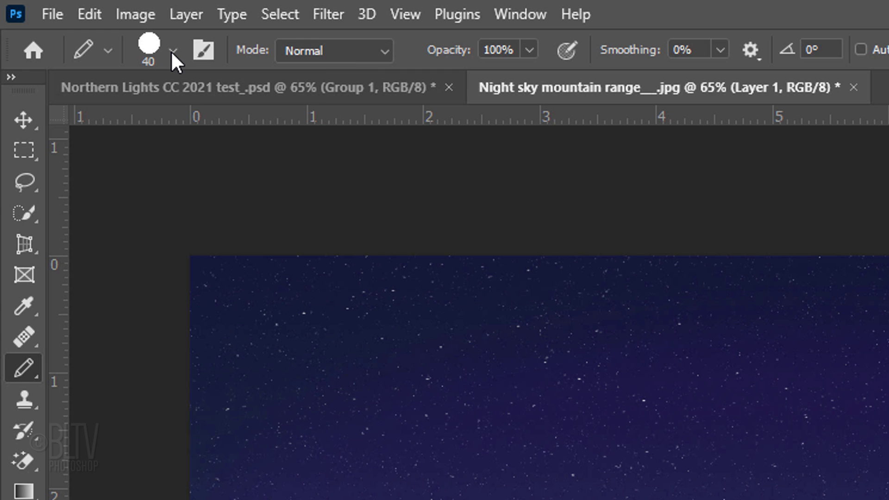
Step: Set 100% size jitter, 400% scatter with Count 10 and 20% count jitter, and 70% opacity jitter
key(F5)
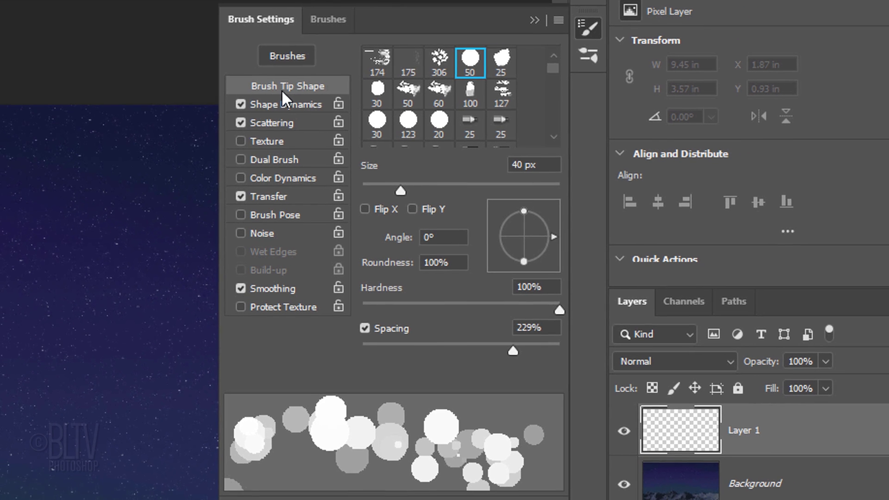
click(283, 104)
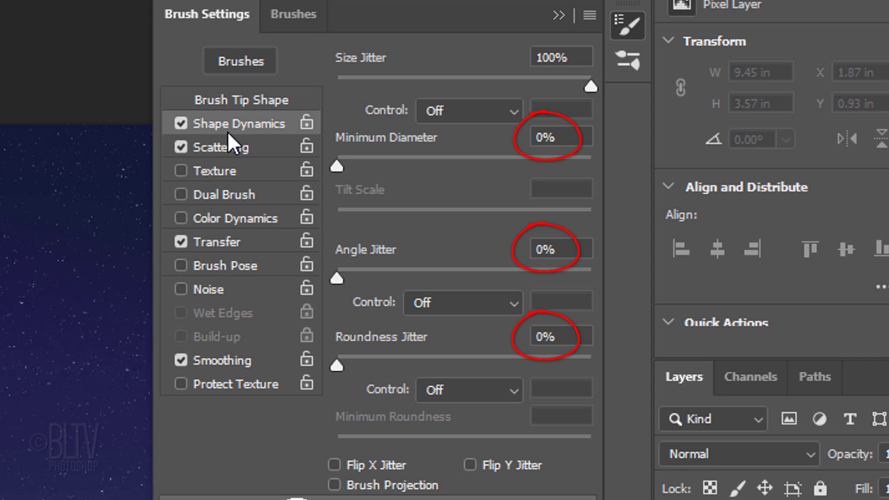
click(223, 146)
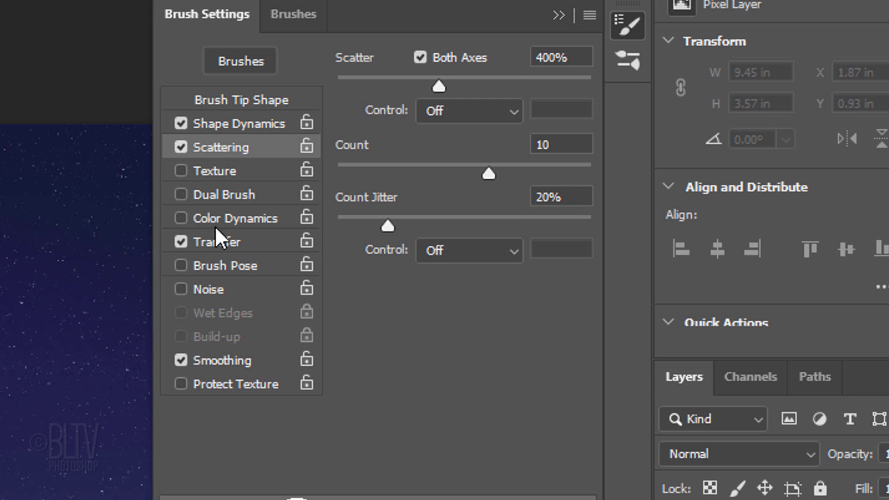
click(216, 241)
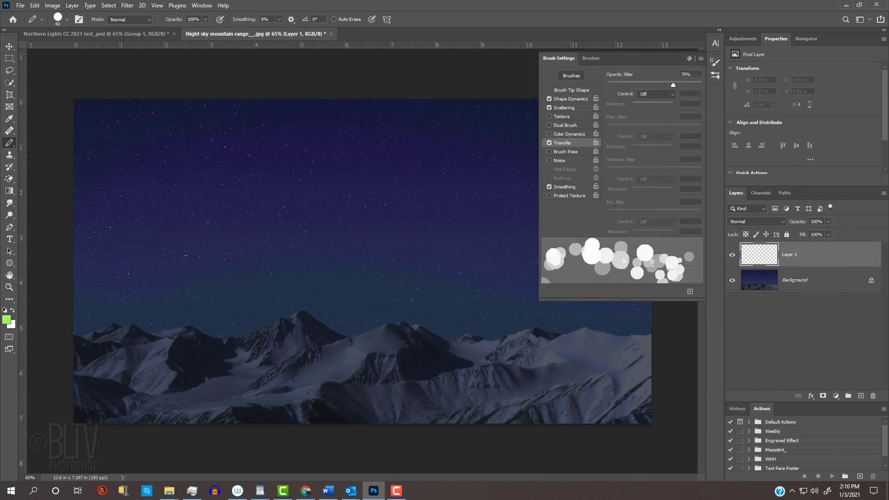
Step: Paint a wide band of green pencil dots across the sky and convert Layer 1 to a smart object
click(572, 35)
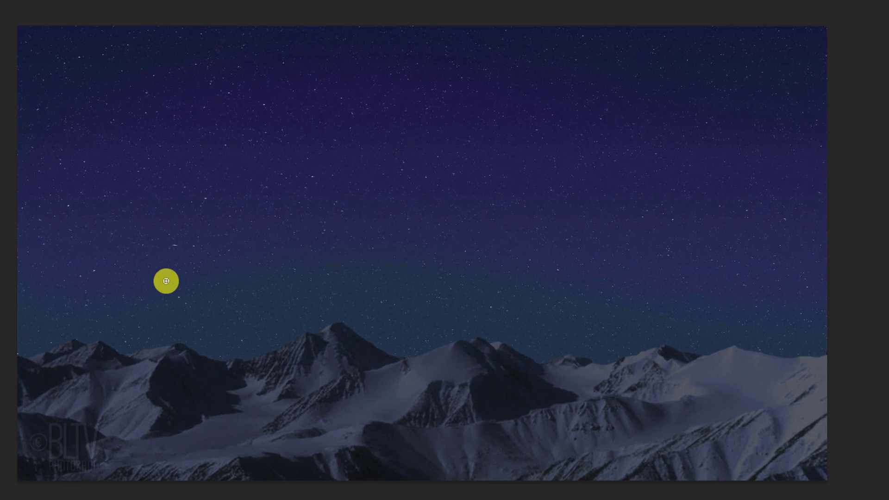
mouse_move(103, 282)
mouse_down()
mouse_move(817, 274)
mouse_move(587, 279)
mouse_move(177, 267)
mouse_move(161, 148)
mouse_move(138, 213)
mouse_move(199, 249)
mouse_move(341, 242)
mouse_move(420, 152)
mouse_move(543, 237)
mouse_move(622, 268)
mouse_move(731, 256)
mouse_move(790, 185)
mouse_move(542, 250)
mouse_up()
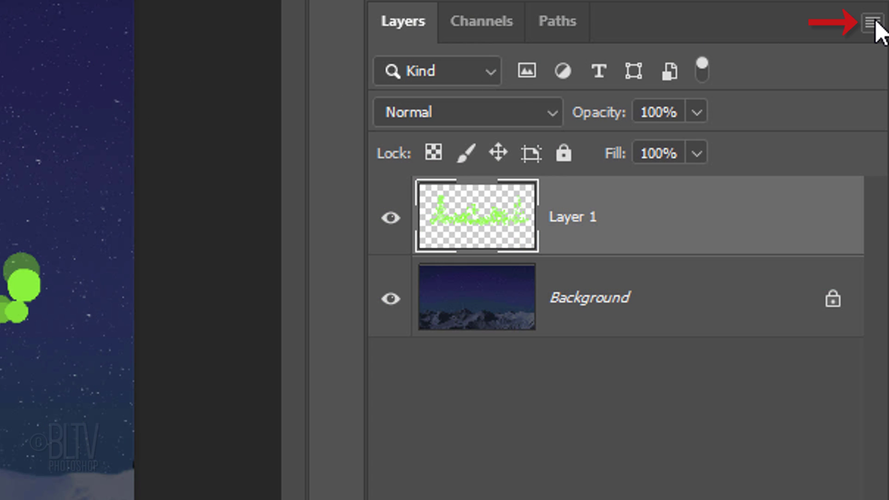
click(873, 22)
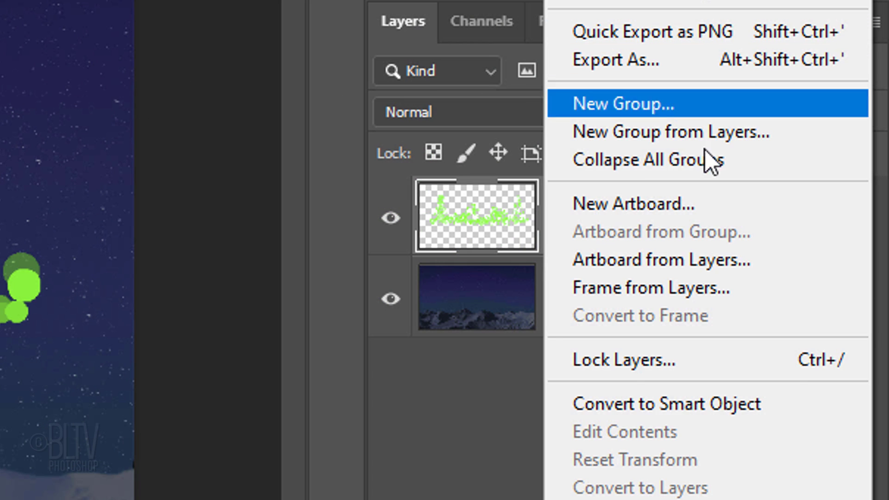
click(643, 404)
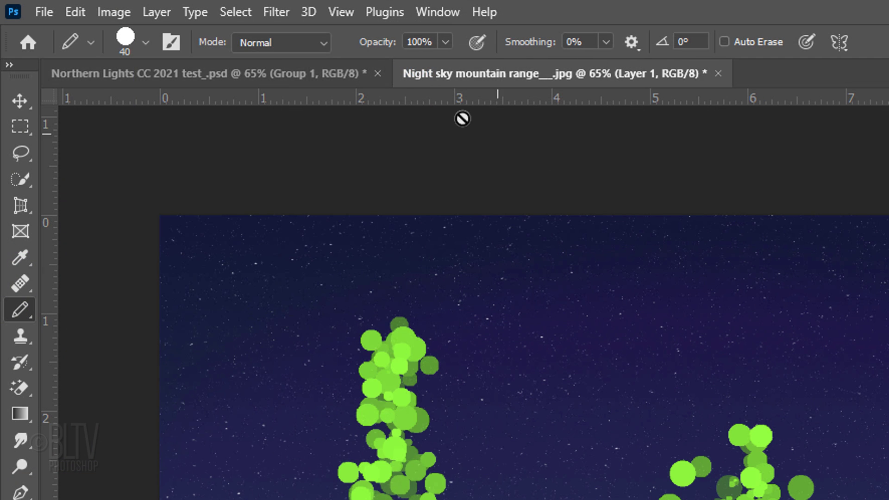
Step: Apply a vertical Motion Blur with distance 300 to the green dots
click(277, 12)
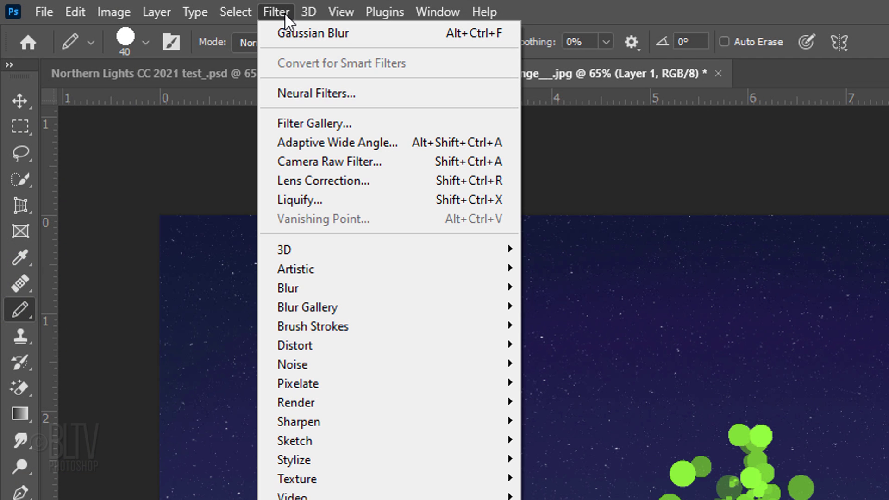
mouse_move(295, 283)
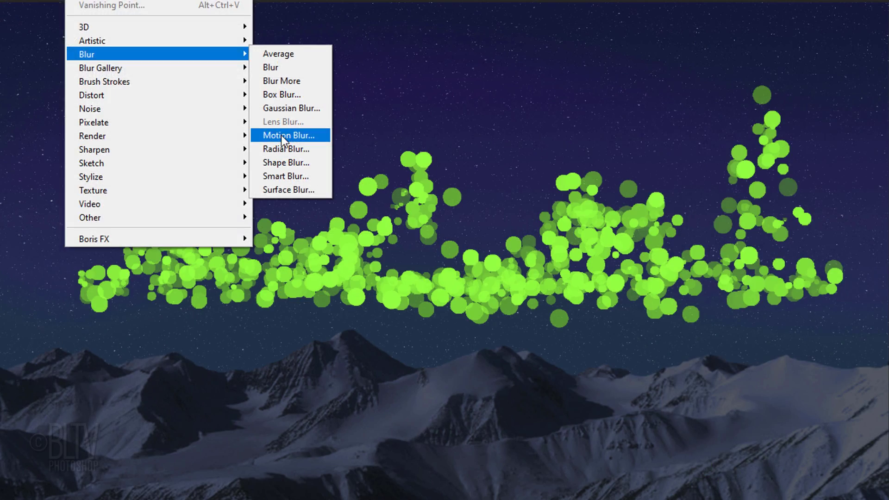
click(549, 399)
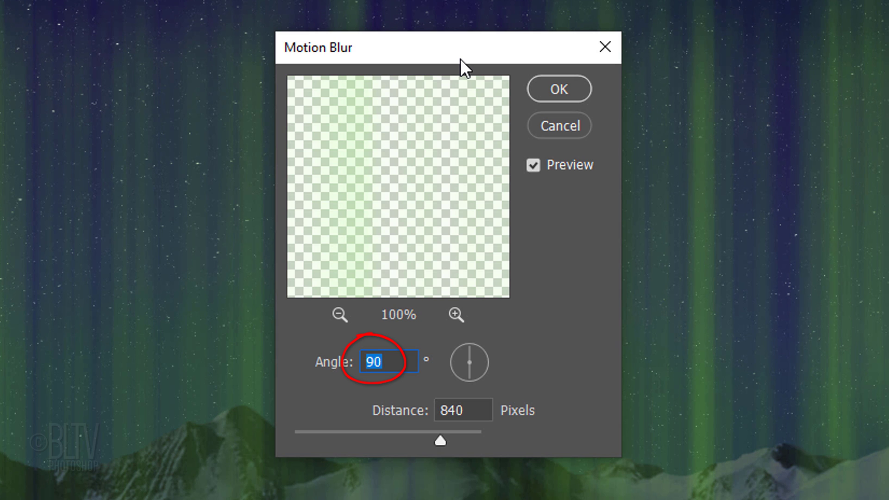
double_click(473, 411)
text(300)
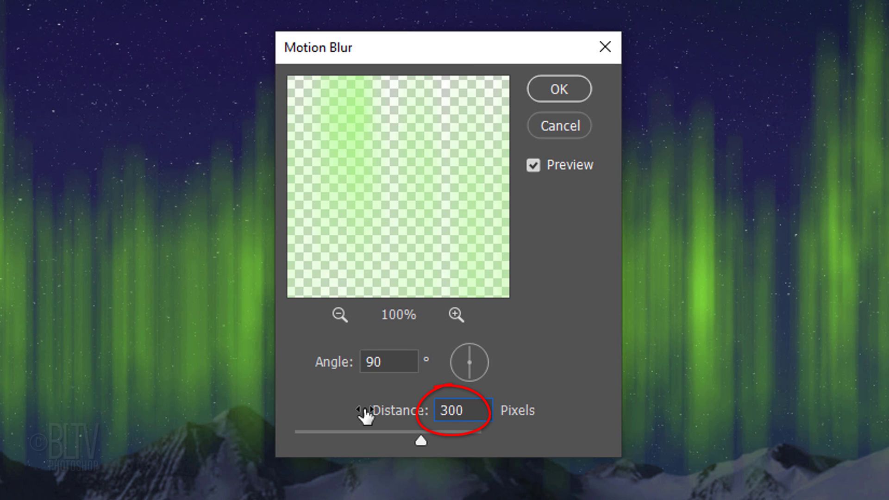
click(560, 90)
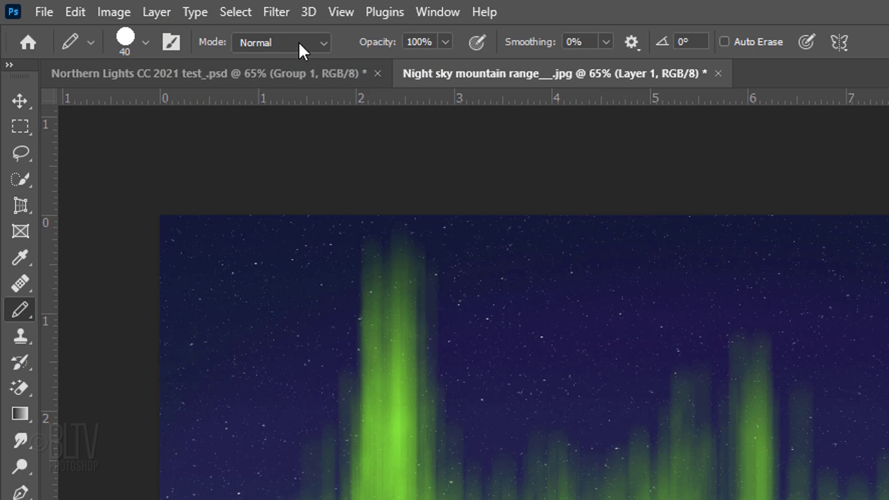
Step: Add a Gaussian Blur with a 5.0 pixel radius
click(276, 12)
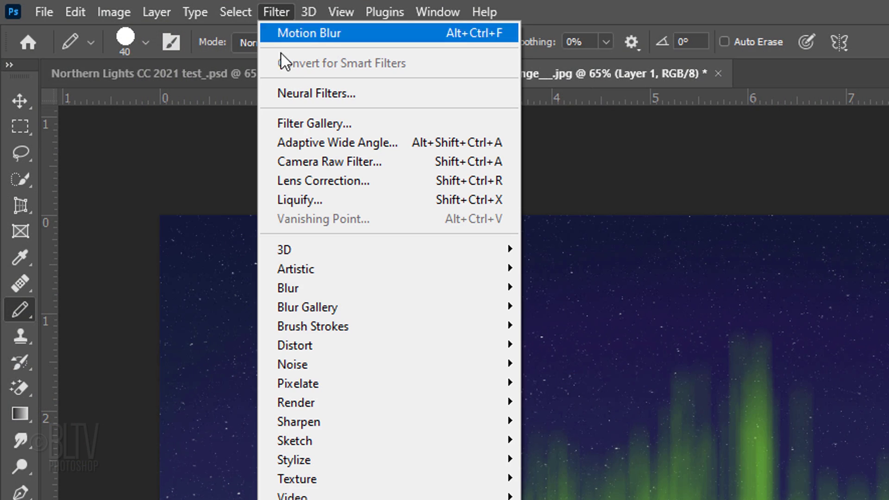
mouse_move(304, 287)
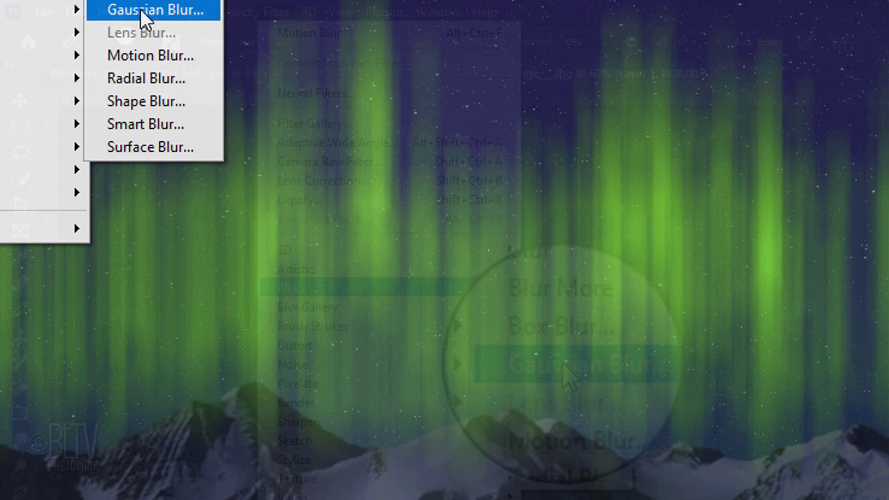
click(562, 364)
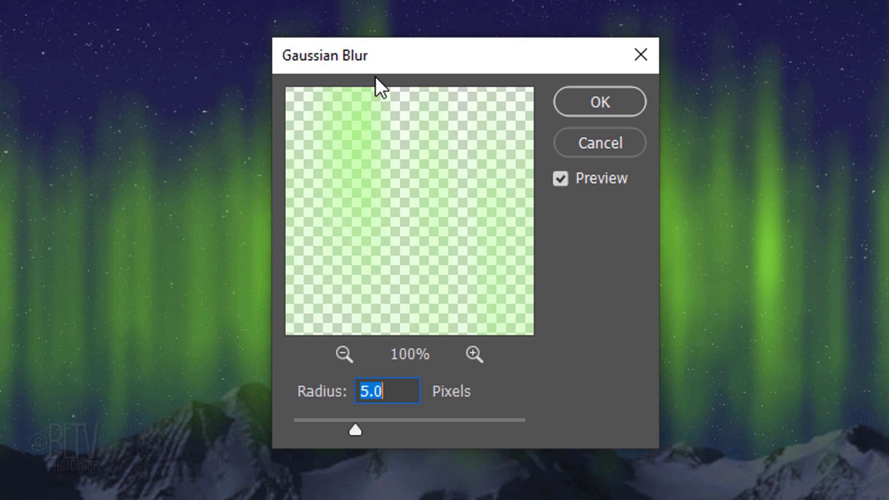
click(601, 102)
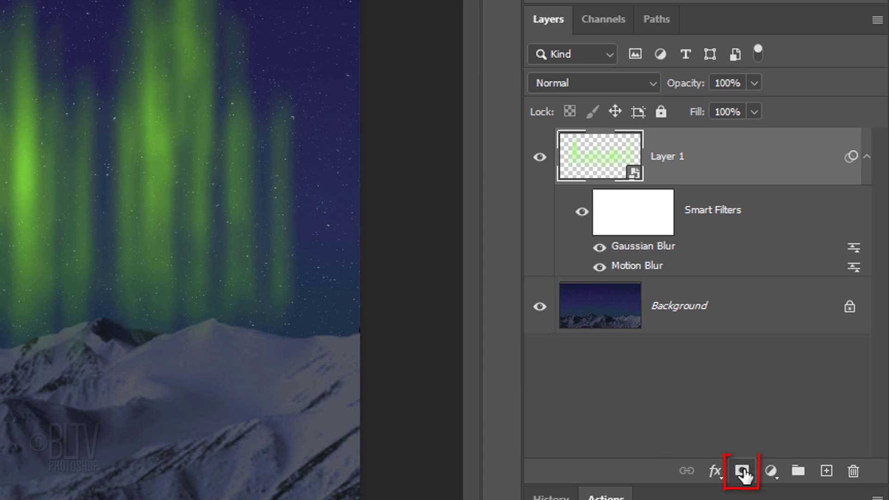
Step: Add a layer mask to Layer 1 and pick the Soft Round brush at 150 px
click(742, 471)
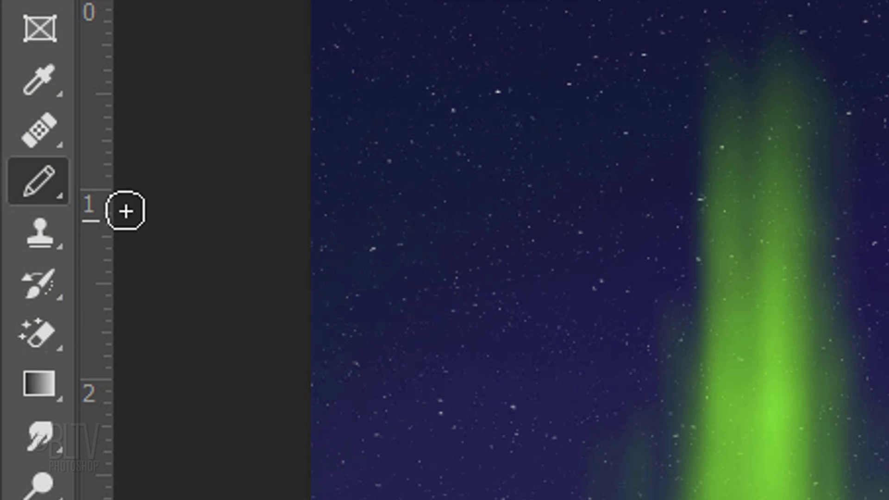
right_click(42, 188)
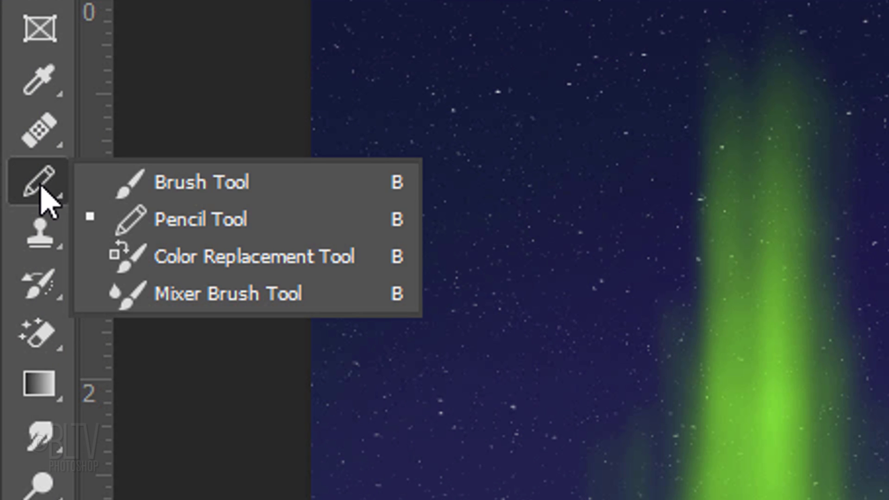
click(200, 186)
click(195, 57)
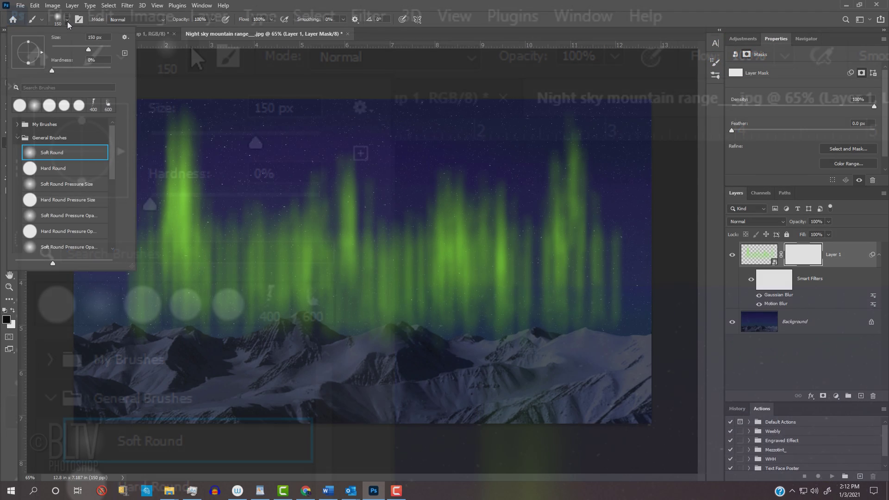
click(194, 54)
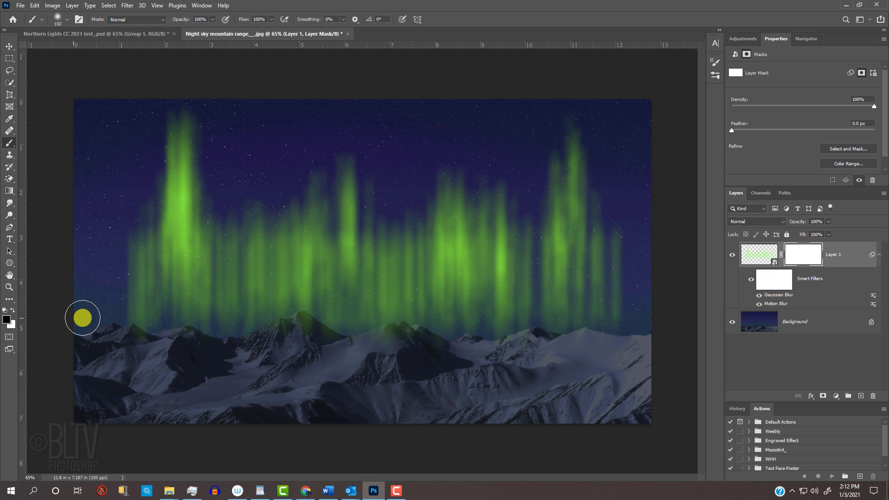
Step: Paint the mask along the aurora's bottom edge and over the mountains, then add Layer 2
mouse_move(81, 315)
mouse_down()
mouse_move(407, 333)
mouse_move(647, 337)
mouse_move(666, 329)
mouse_up()
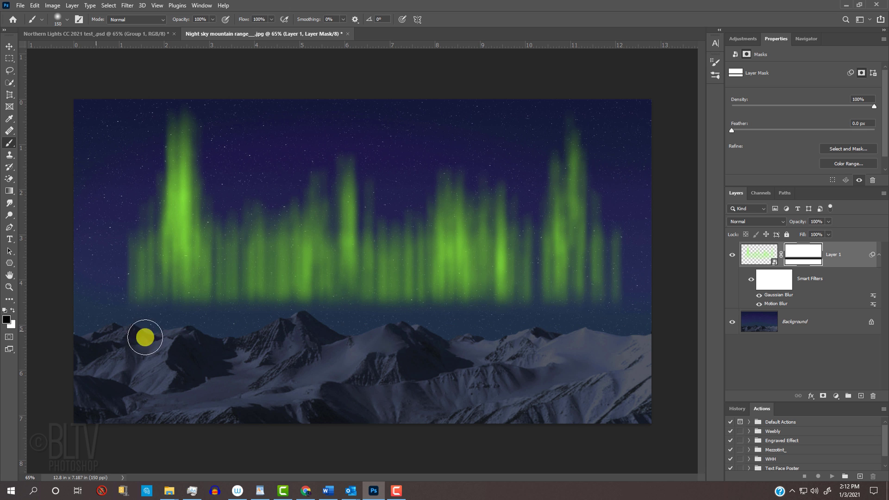
mouse_move(146, 365)
mouse_down()
mouse_move(159, 349)
mouse_move(582, 397)
mouse_move(59, 375)
mouse_move(393, 393)
mouse_move(348, 404)
mouse_up()
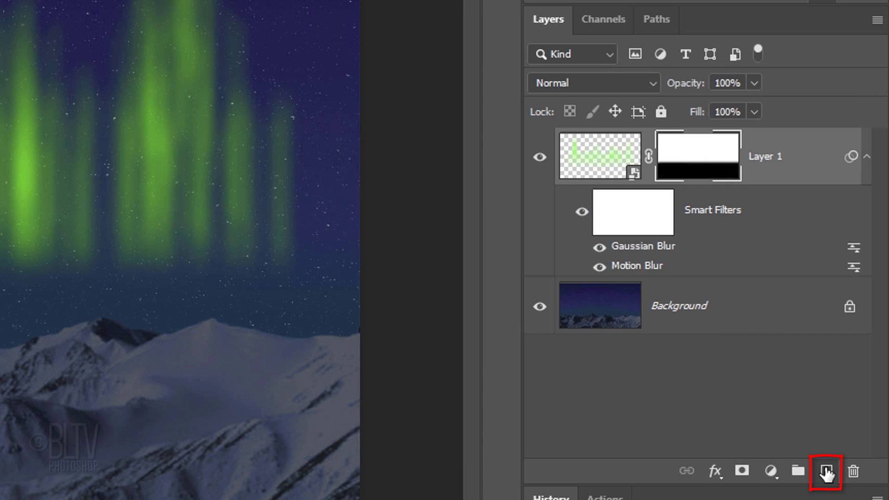
click(826, 471)
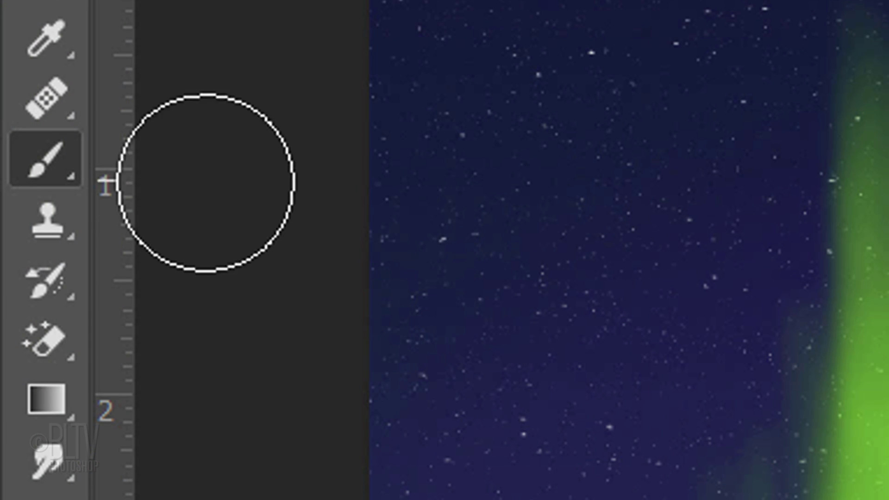
Step: Set the foreground to pale green a9ff92 and dab dots in a band across the aurora
click(60, 162)
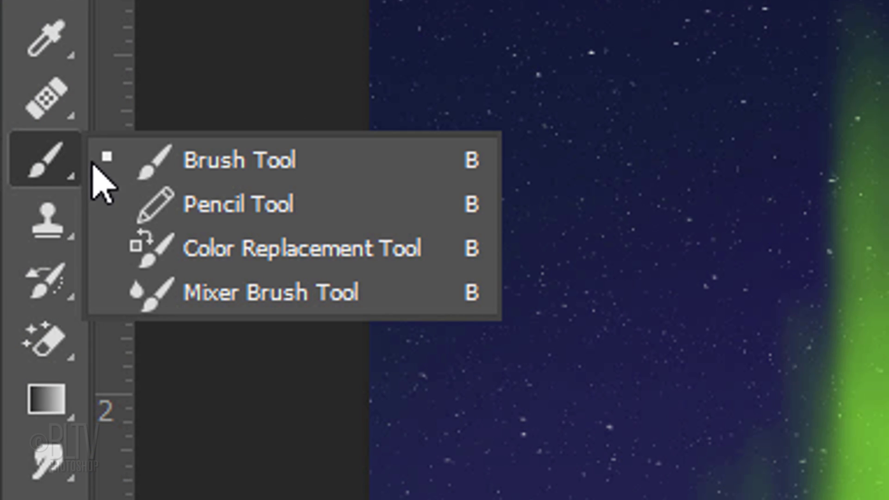
click(213, 204)
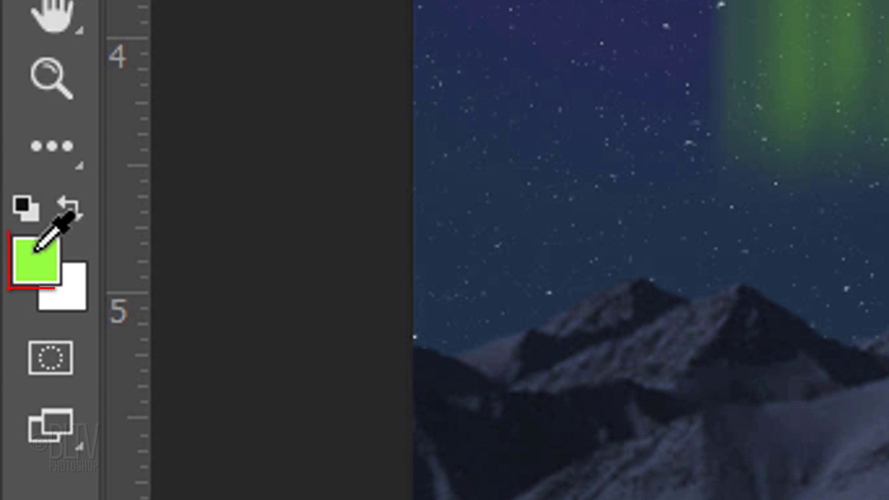
click(37, 250)
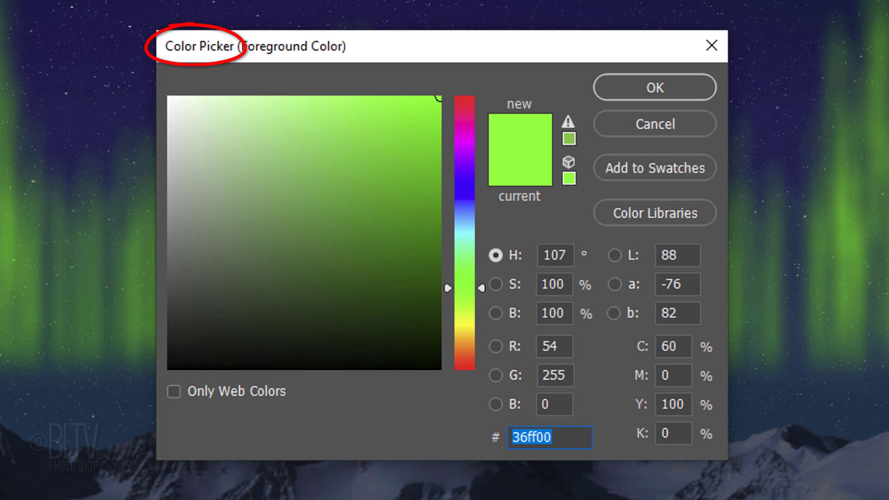
click(306, 89)
click(283, 96)
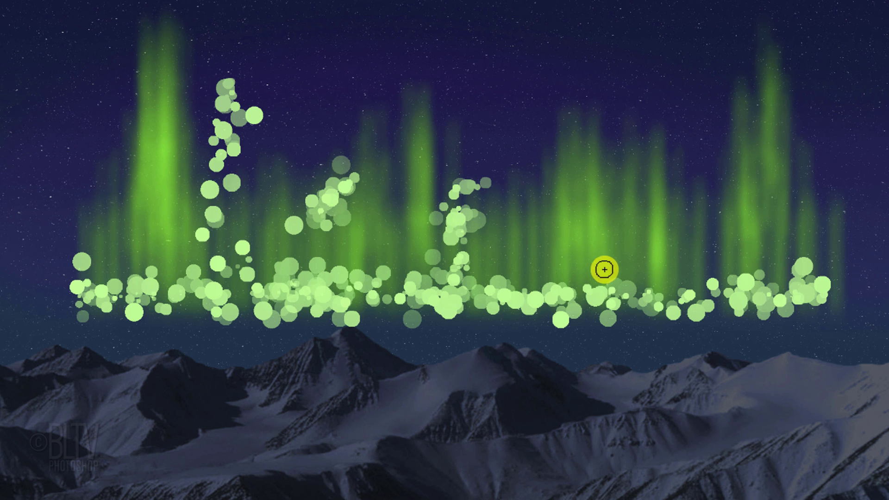
drag(603, 266, 485, 274)
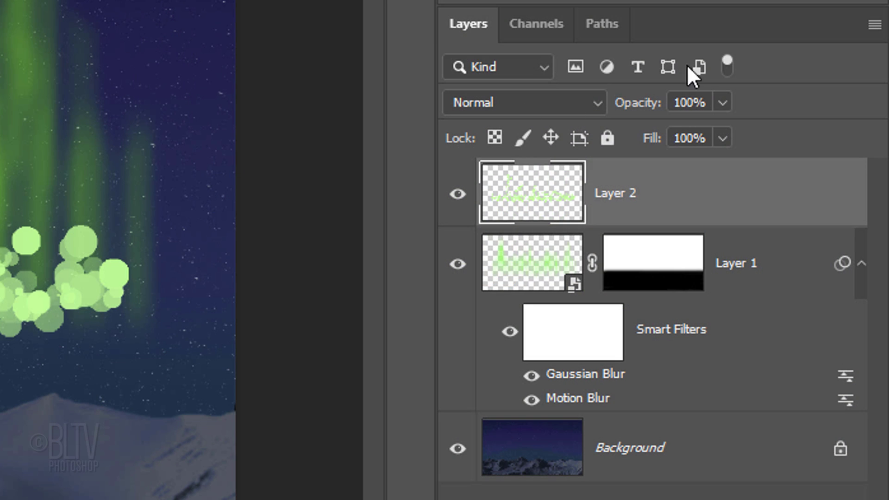
Step: Convert Layer 2 to a smart object, copy Layer 1's blur filters and mask onto it, then unlink the mask
click(870, 26)
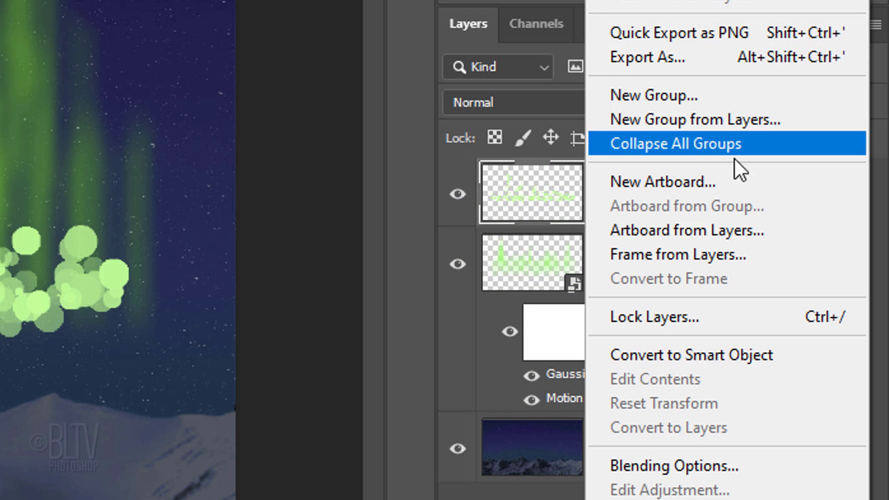
click(668, 354)
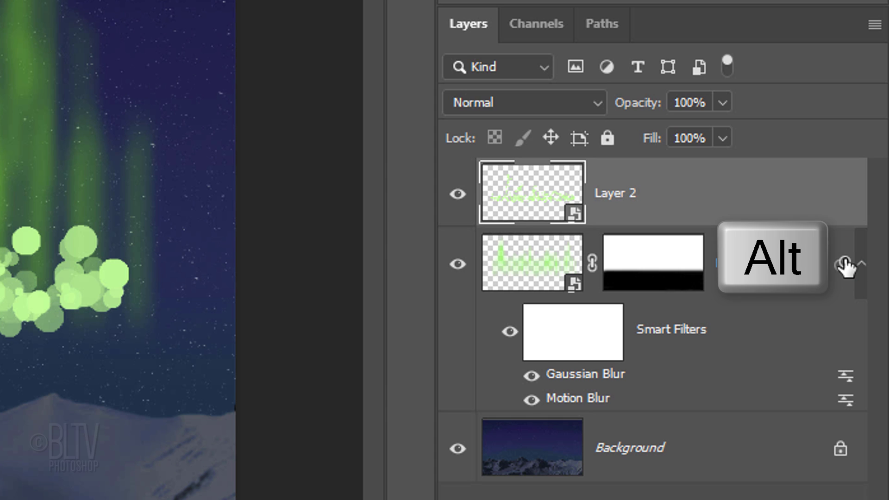
drag(844, 266, 841, 234)
drag(837, 197, 839, 192)
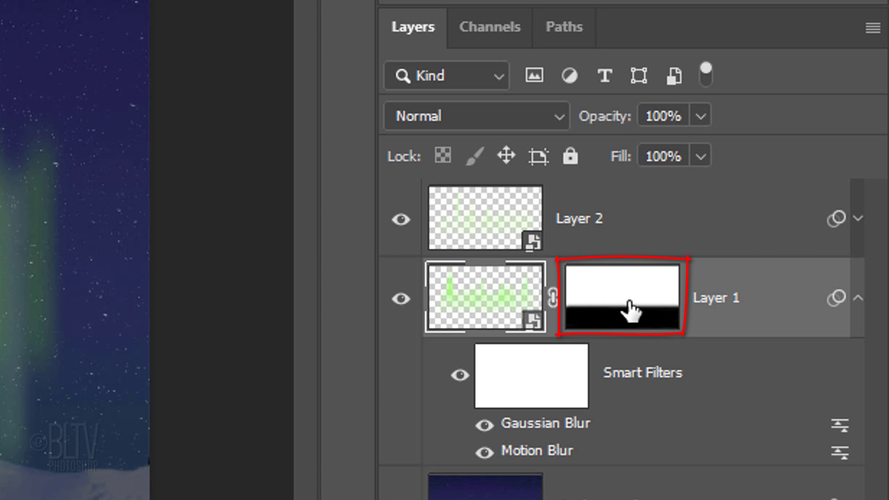
drag(629, 309, 635, 226)
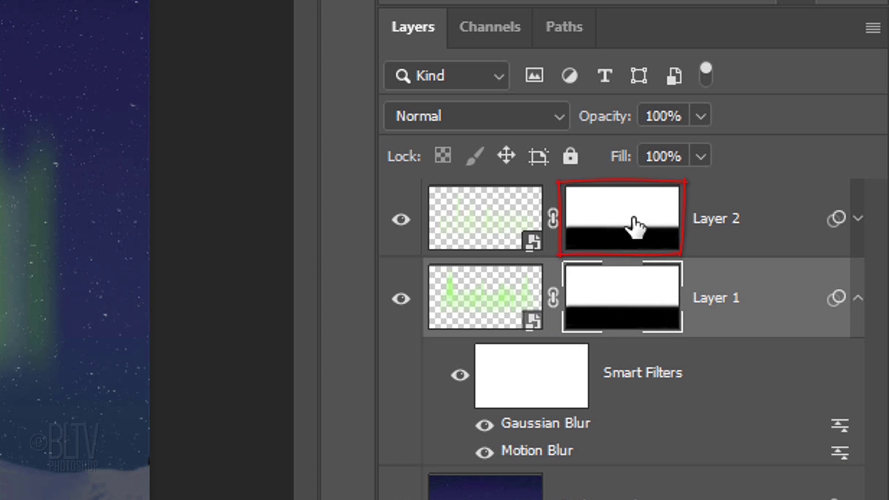
click(552, 215)
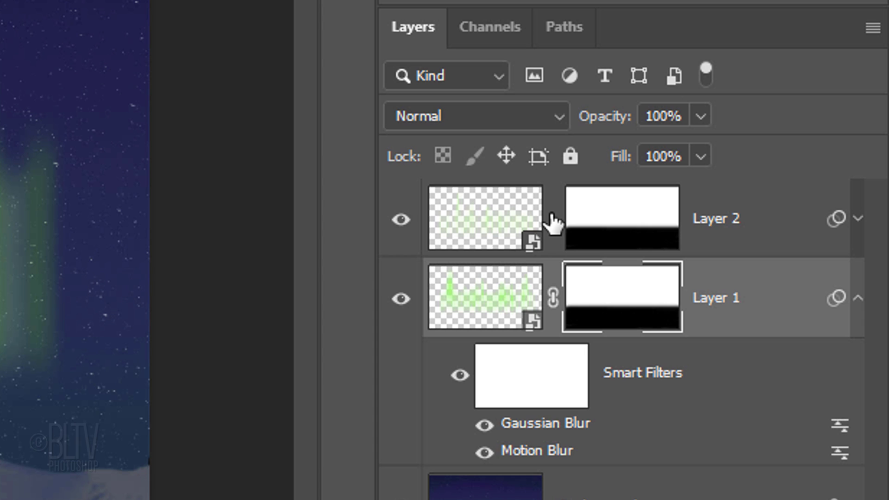
Step: Move Layer 2's dots down about 0.45 inch and accept the smart filter notice
click(479, 226)
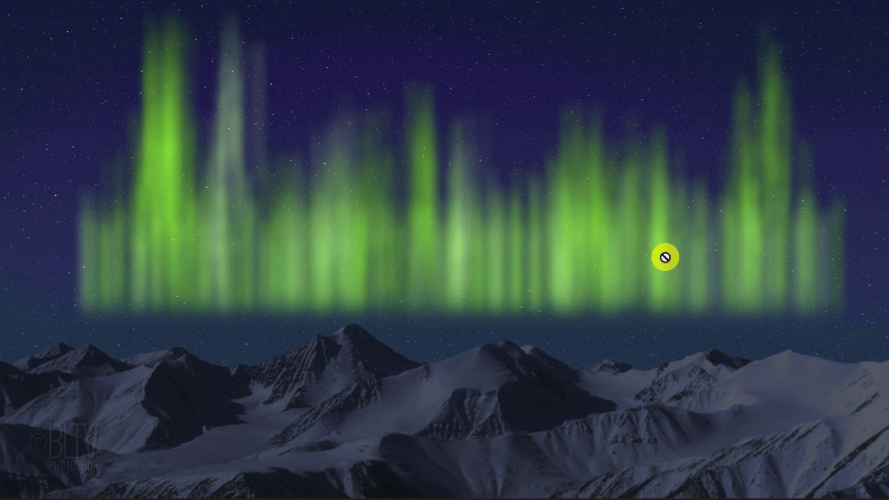
key(v)
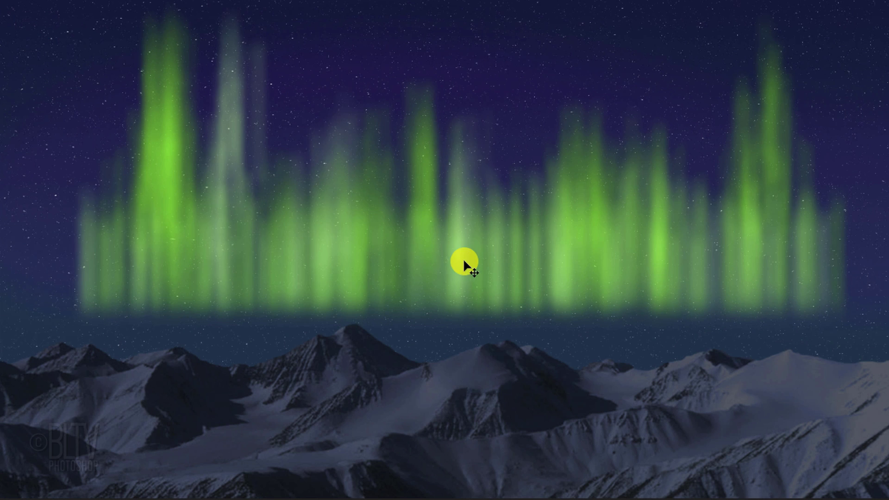
drag(463, 257, 459, 313)
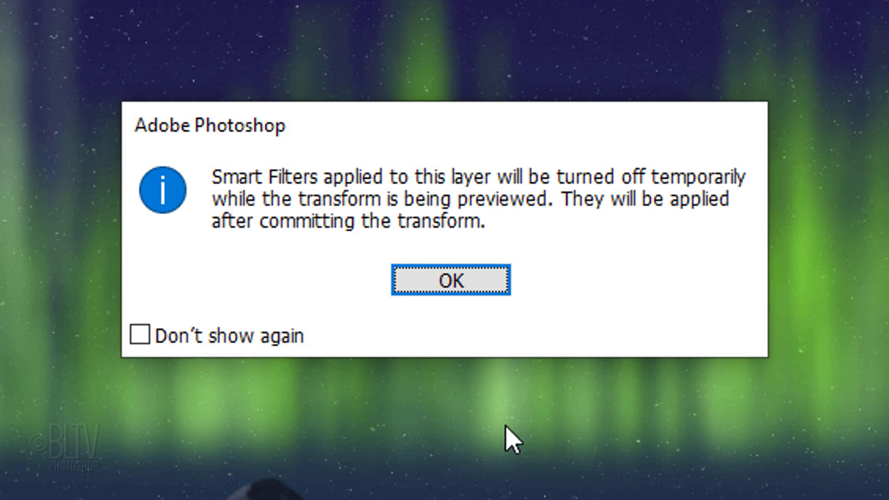
click(451, 283)
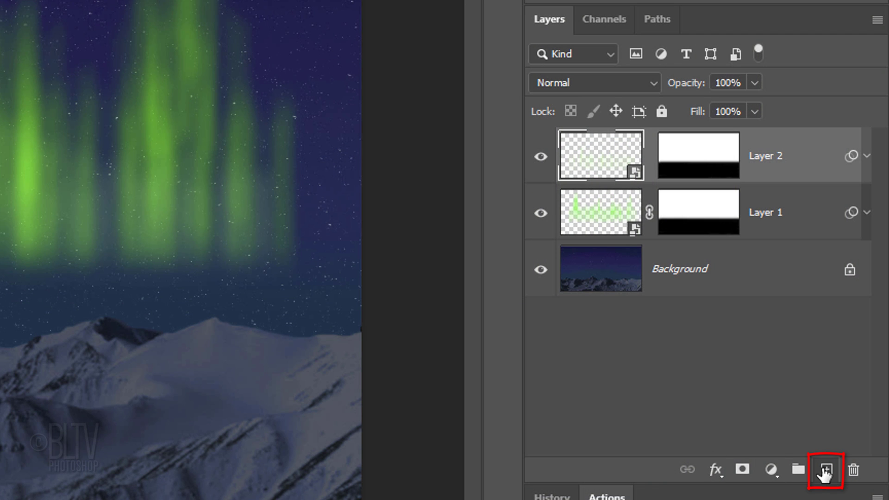
Step: Add Layer 3 and set the foreground colour to fully saturated yellow
click(824, 472)
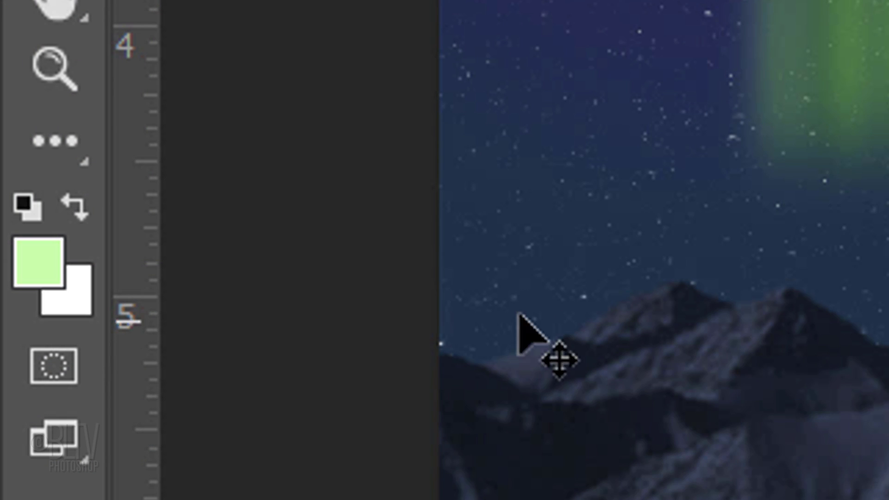
click(37, 254)
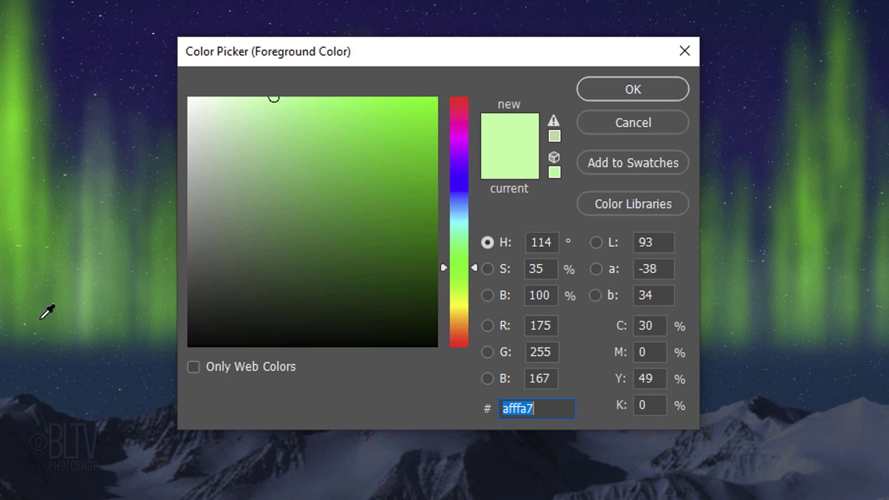
drag(460, 306, 460, 309)
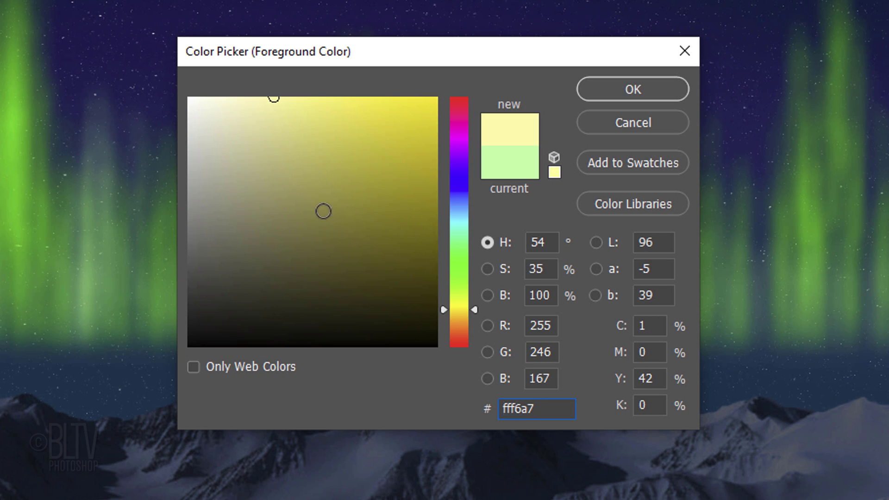
drag(323, 212, 447, 71)
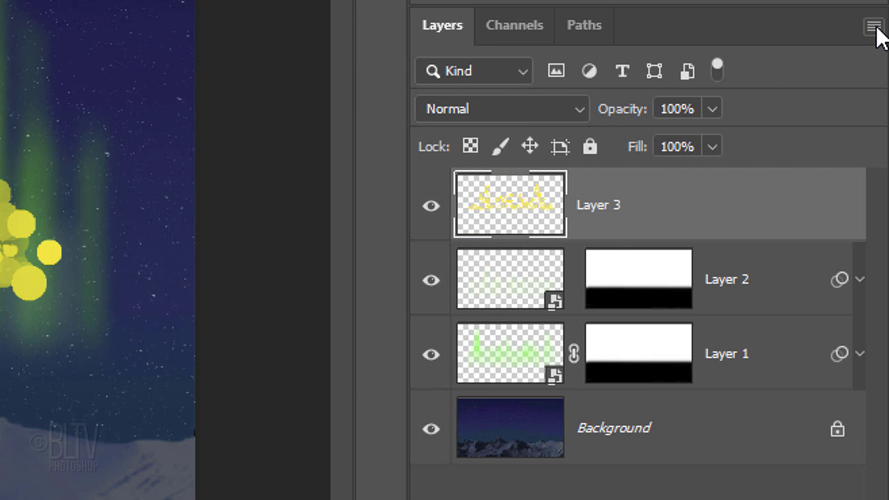
Step: Convert Layer 3 to a smart object and copy Layer 2's blur filters and mask onto it
click(873, 26)
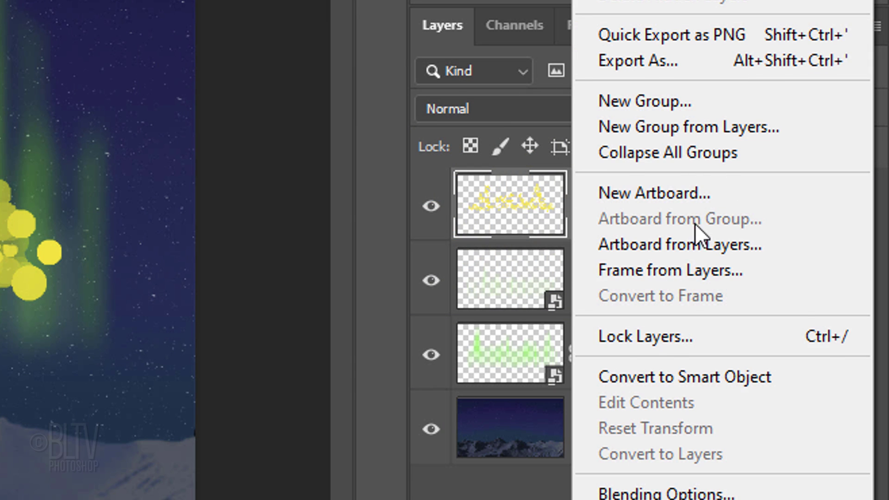
click(656, 379)
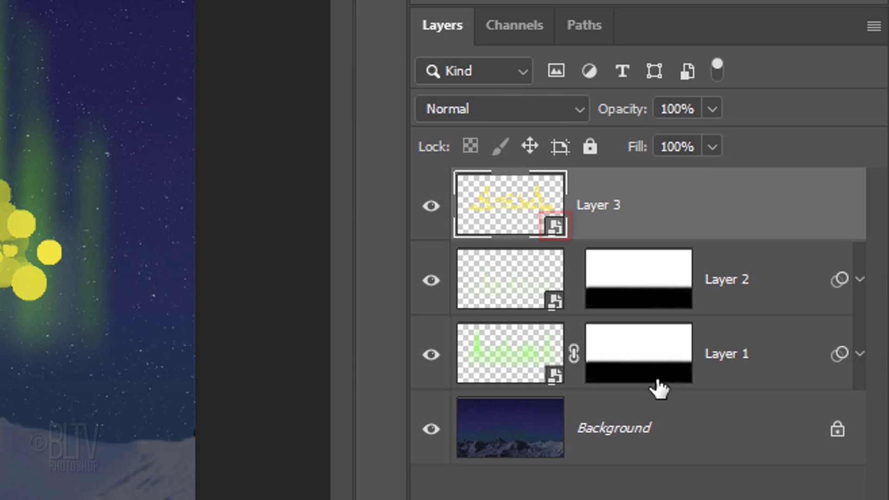
drag(839, 280, 840, 219)
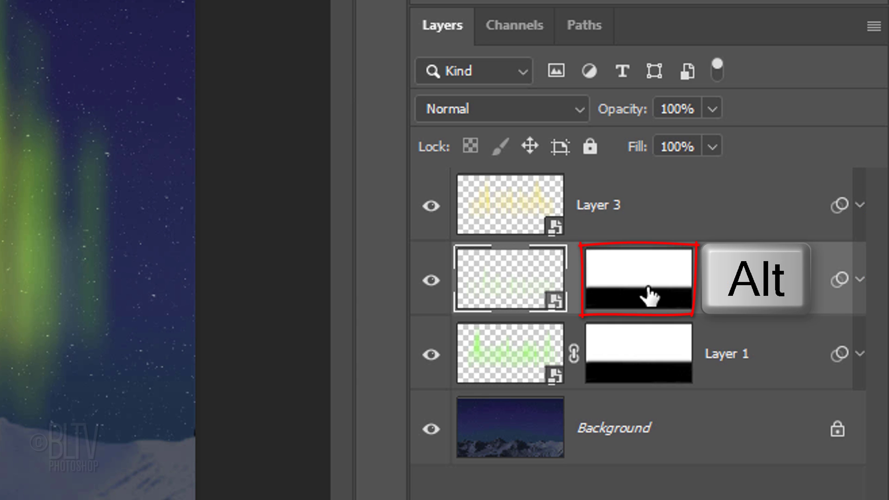
drag(648, 296, 649, 202)
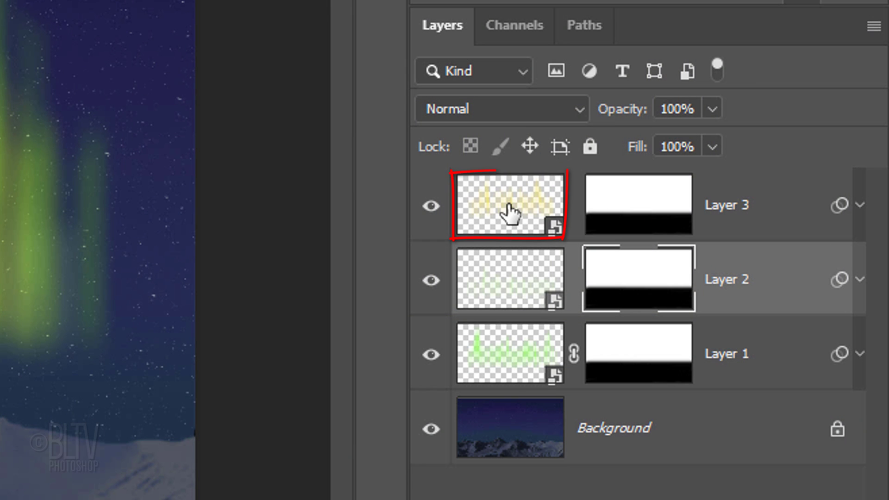
click(509, 210)
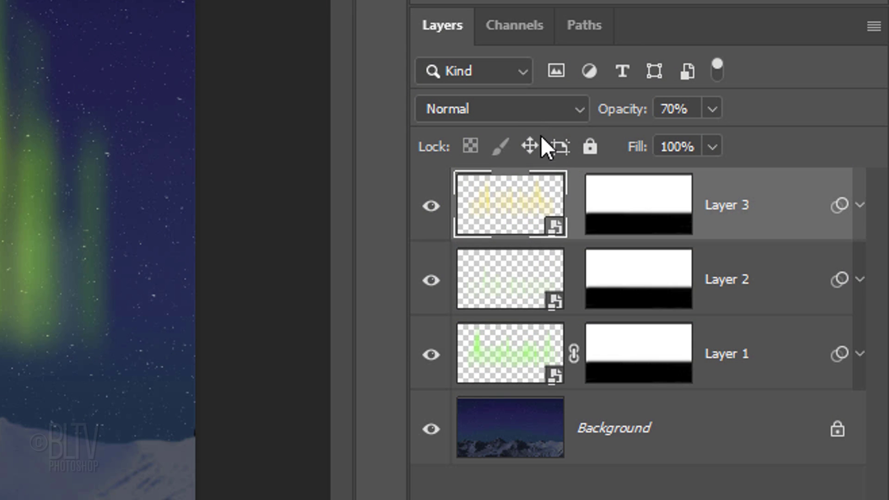
Step: Link Layers 3 and 2 to their masks and move all three aurora layers down toward the mountains
click(574, 203)
click(575, 273)
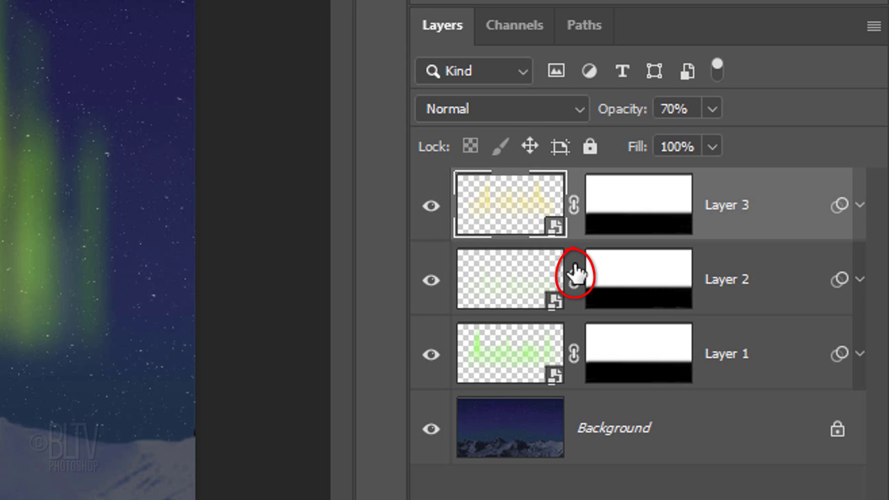
shift+click(518, 358)
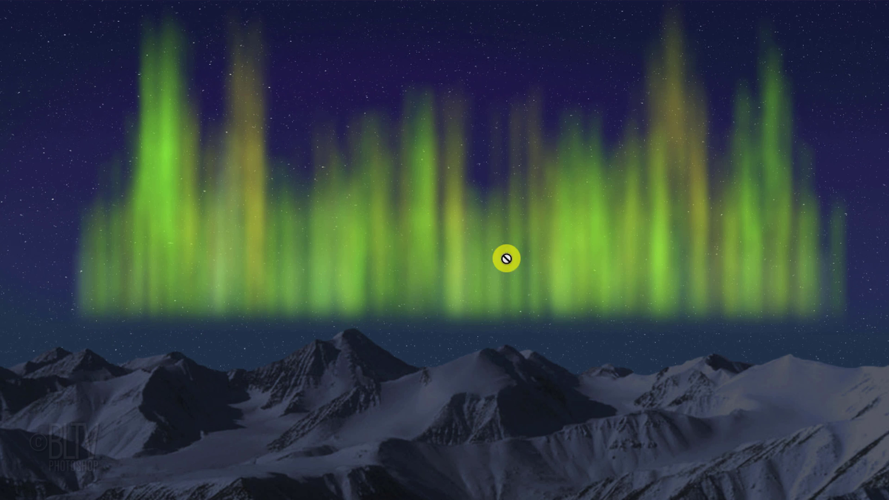
key(v)
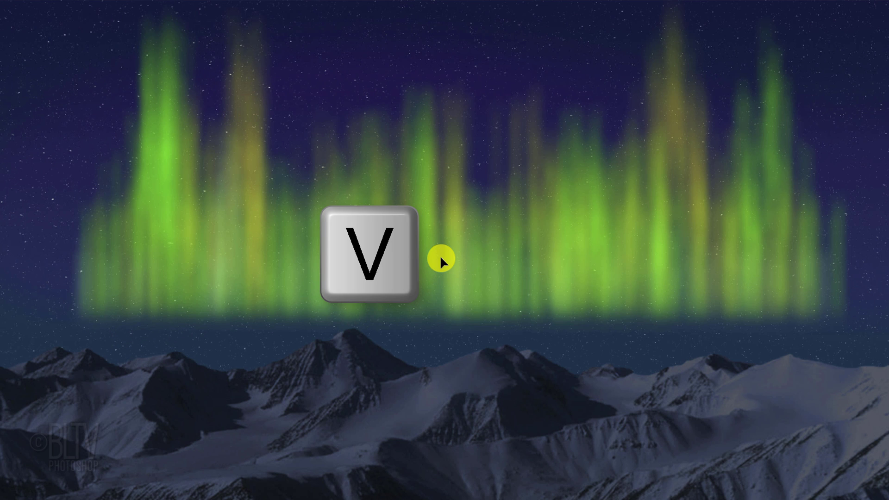
drag(440, 259, 411, 384)
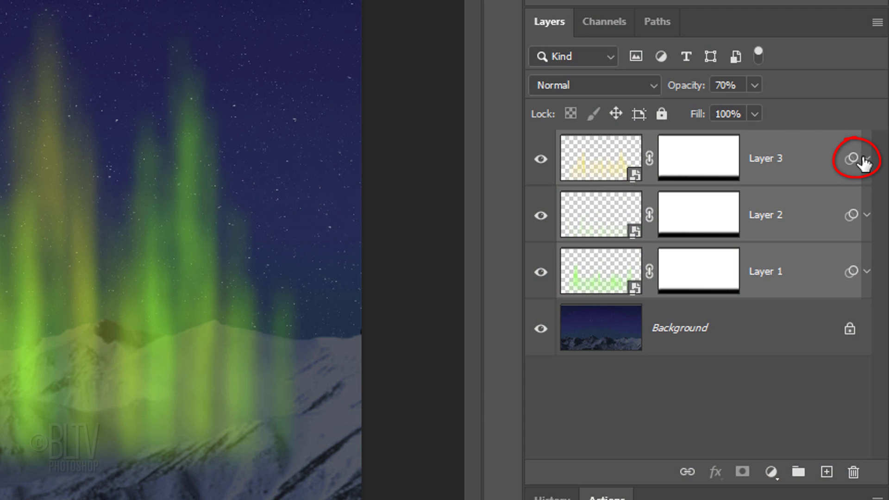
Step: Change Layer 3's Motion Blur distance to 800 pixels
click(865, 160)
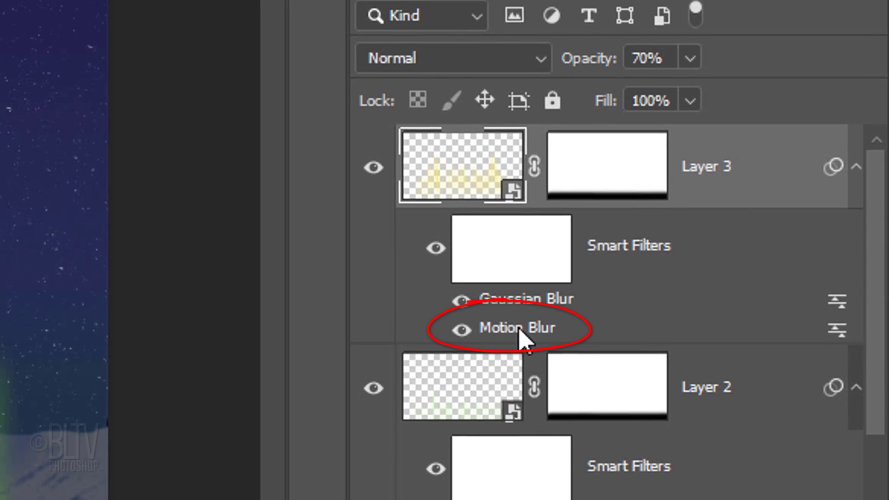
double_click(515, 335)
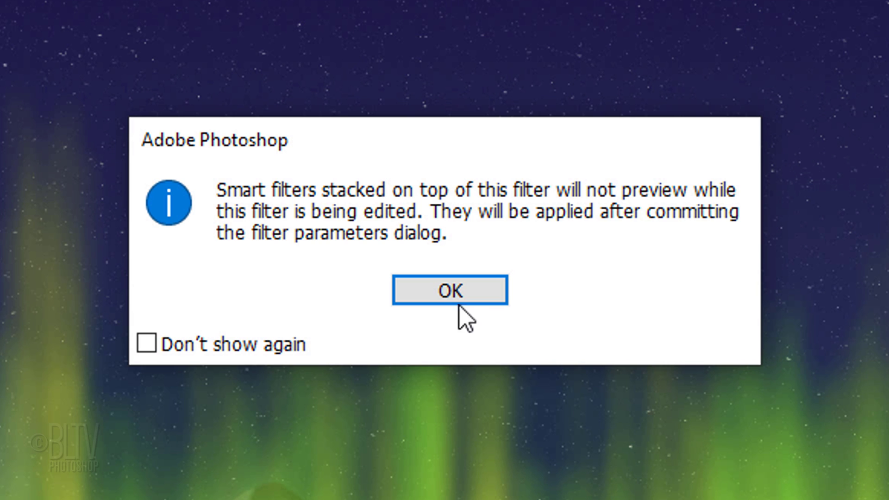
click(447, 298)
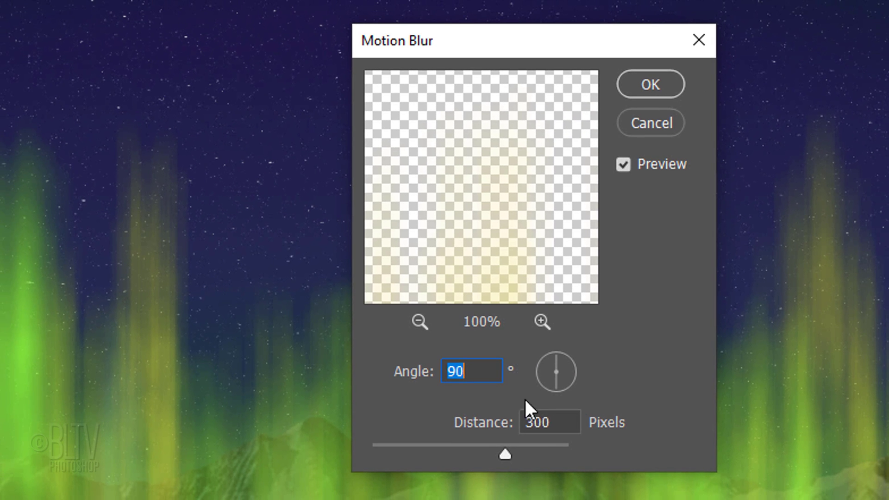
click(554, 422)
key(BackSpace)
key(BackSpace)
key(BackSpace)
text(800)
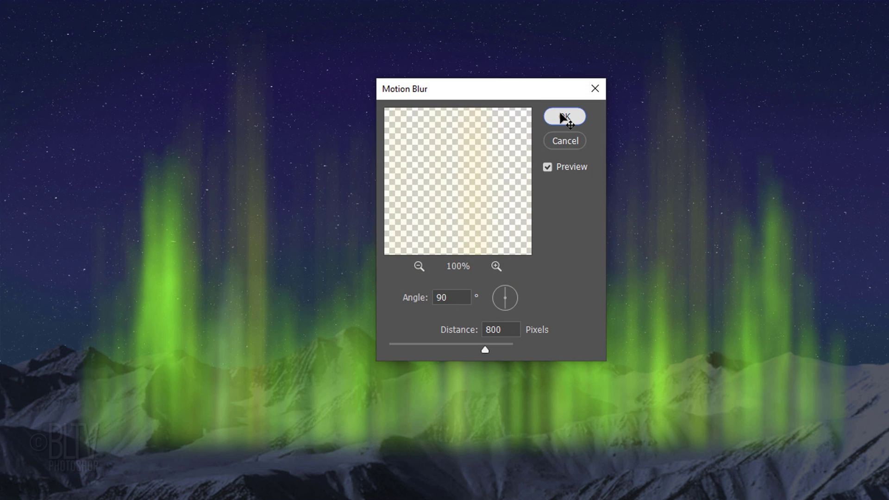
click(650, 85)
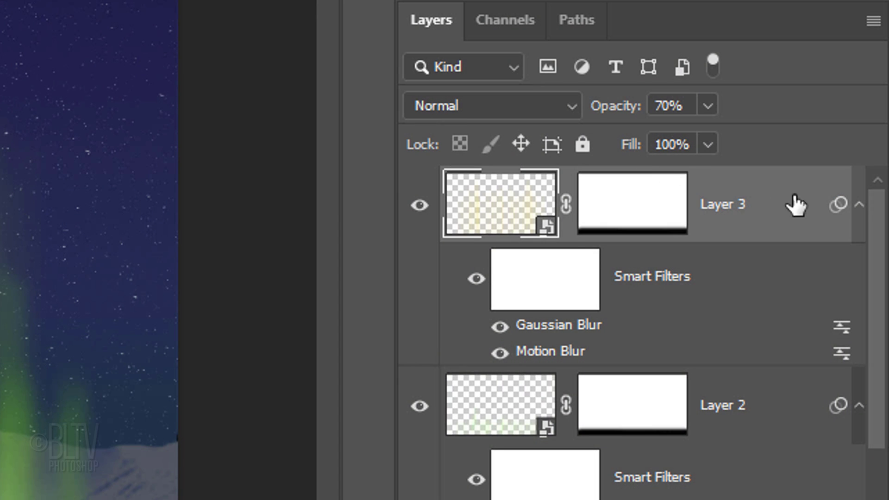
Step: Collapse the filter lists, move Layers 1–3 higher, and convert them into one smart object
click(857, 204)
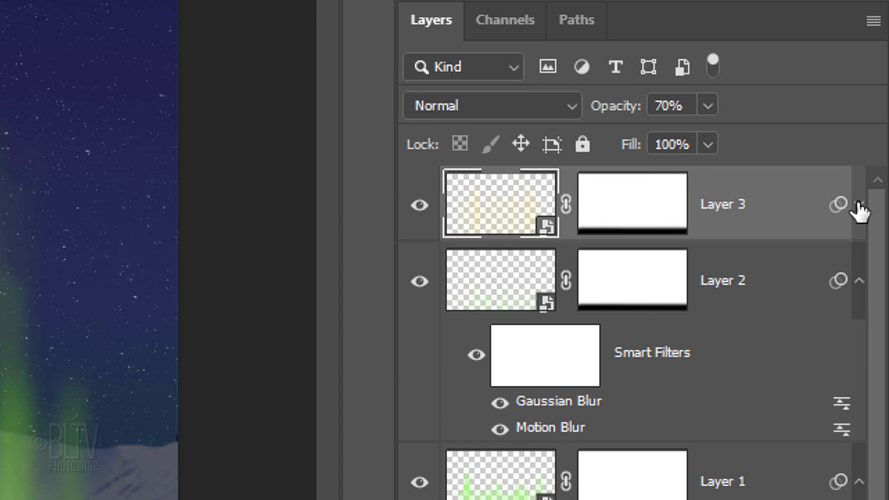
click(858, 280)
click(858, 357)
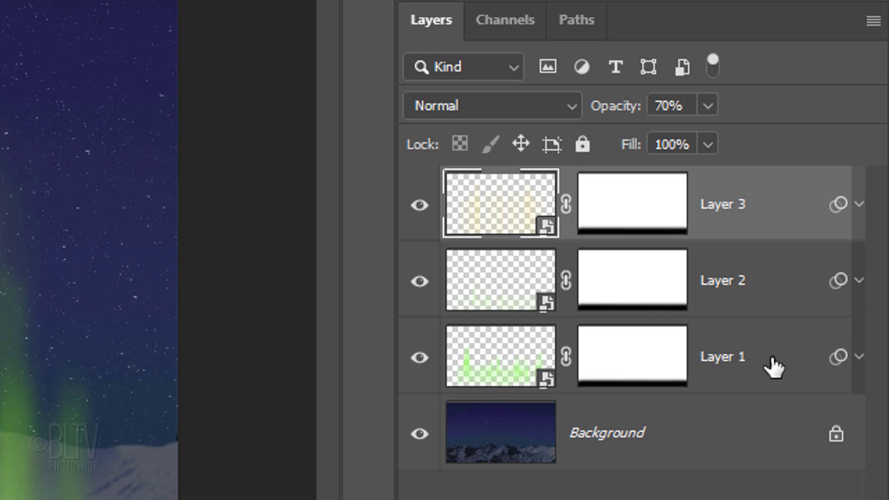
shift+click(515, 377)
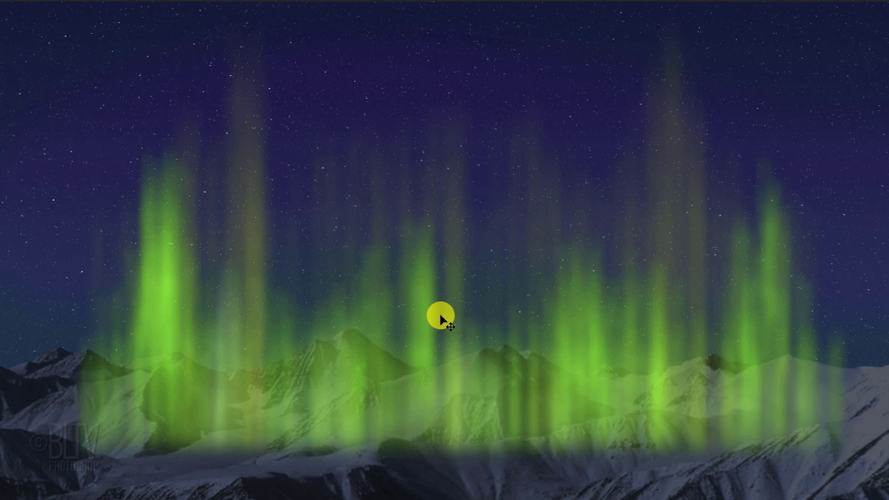
drag(440, 313, 415, 217)
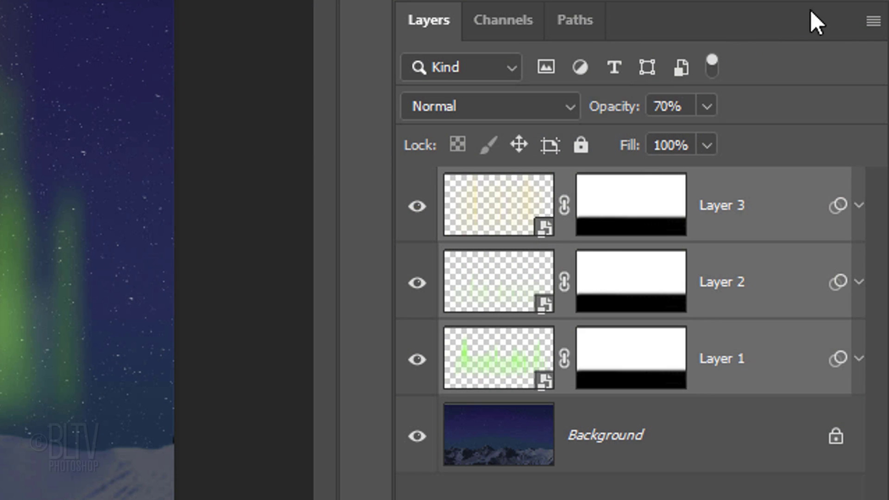
click(873, 21)
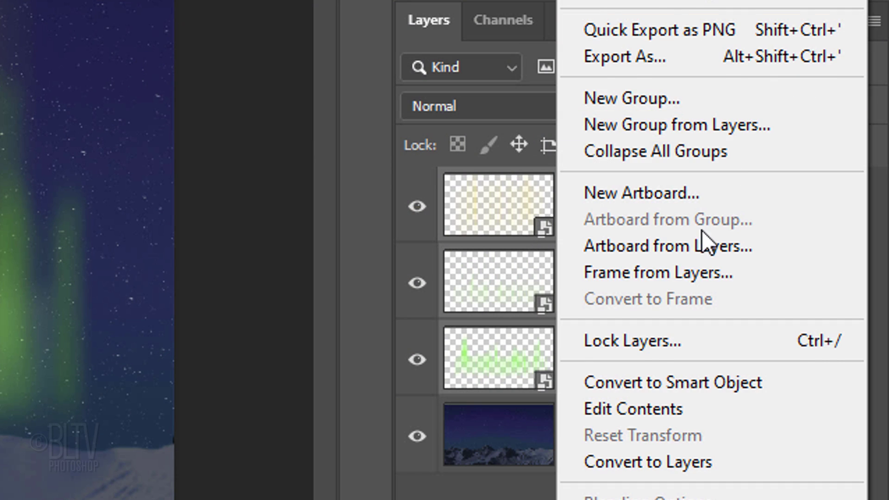
click(616, 383)
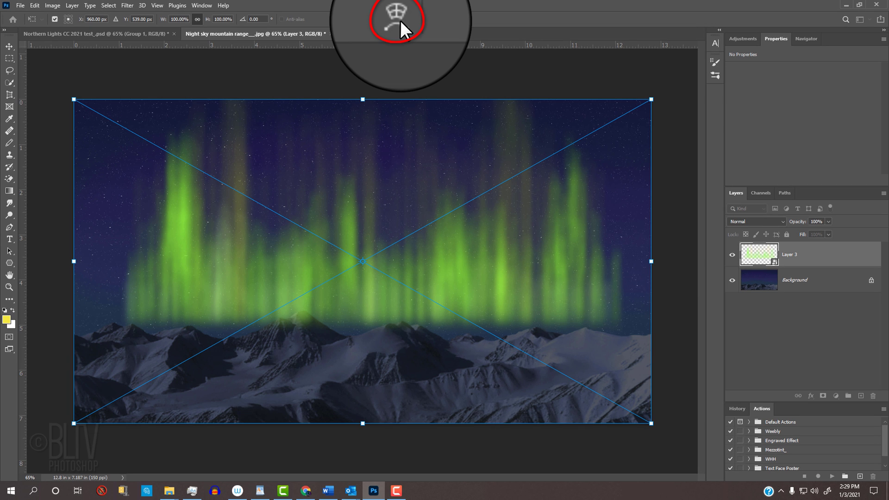
Step: Warp the aurora with a Flag bend of -27 and move it up slightly left
click(400, 20)
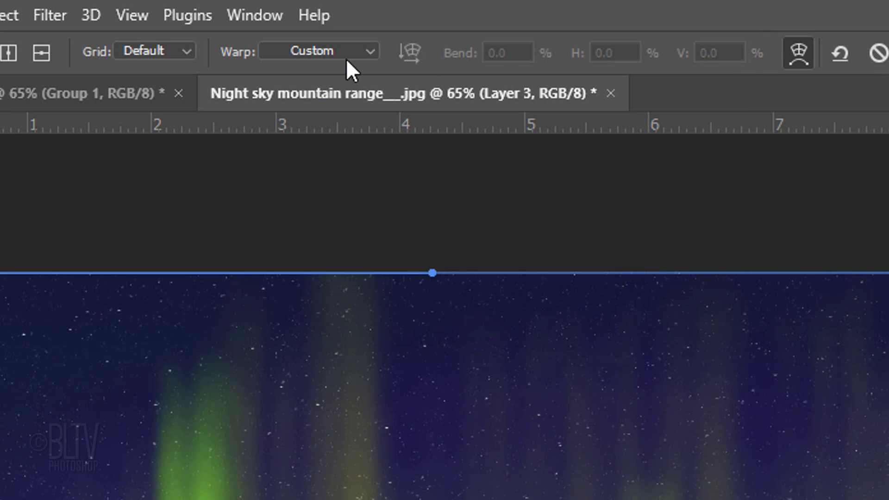
click(359, 52)
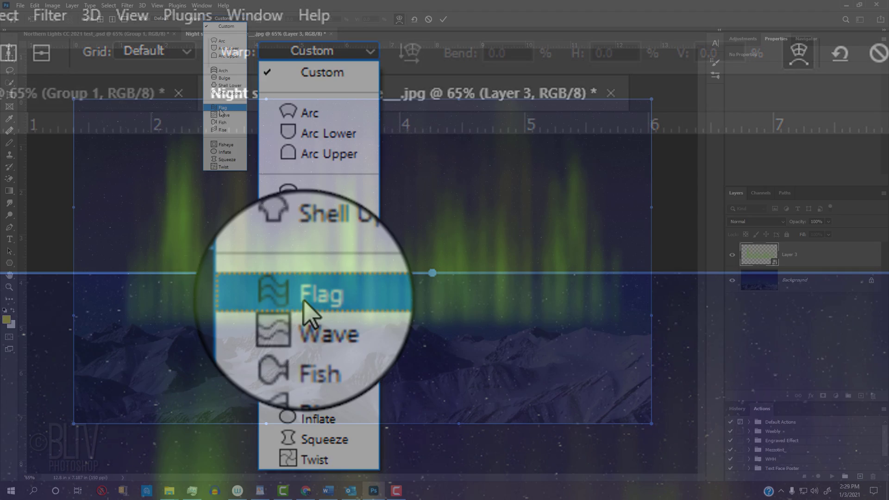
click(304, 301)
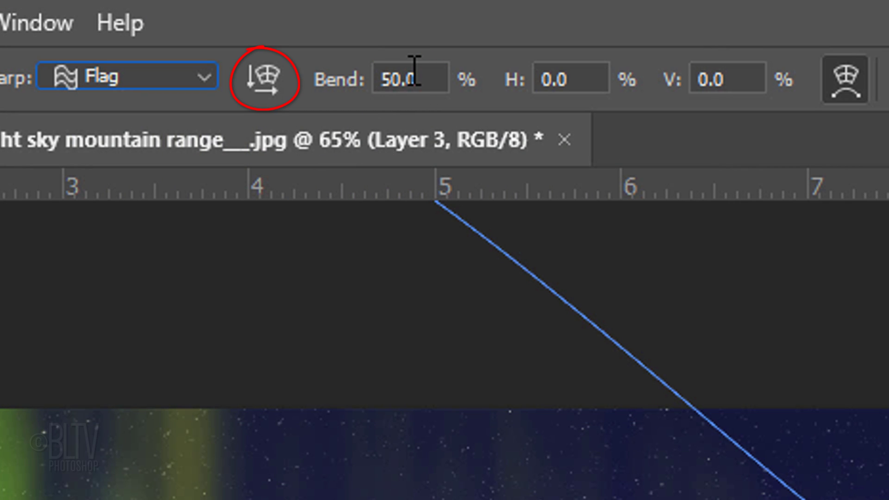
click(411, 76)
text(-27)
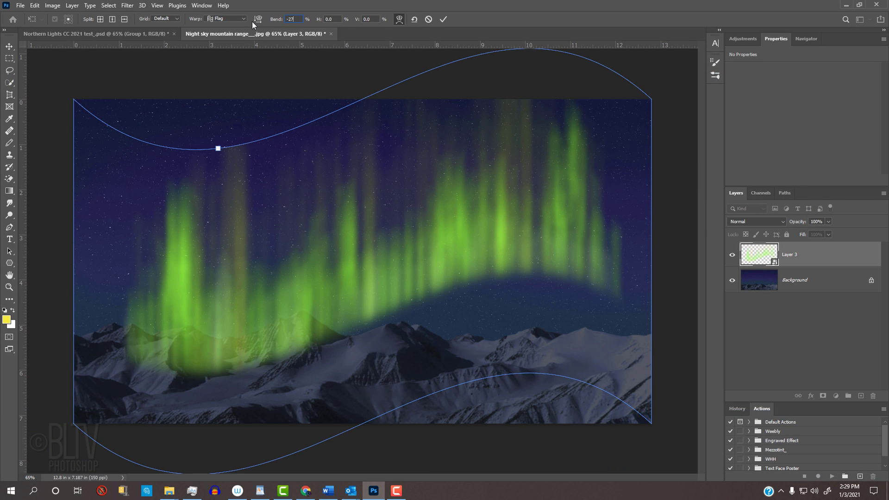
key(Return)
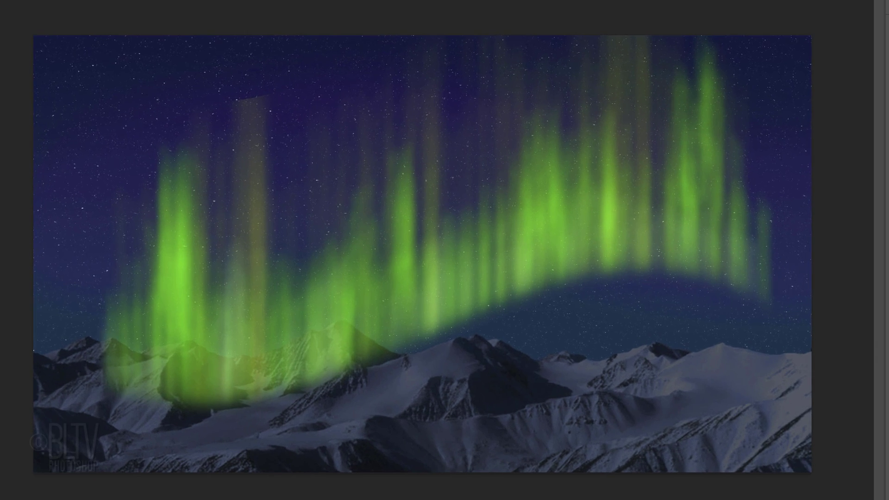
drag(319, 206, 321, 118)
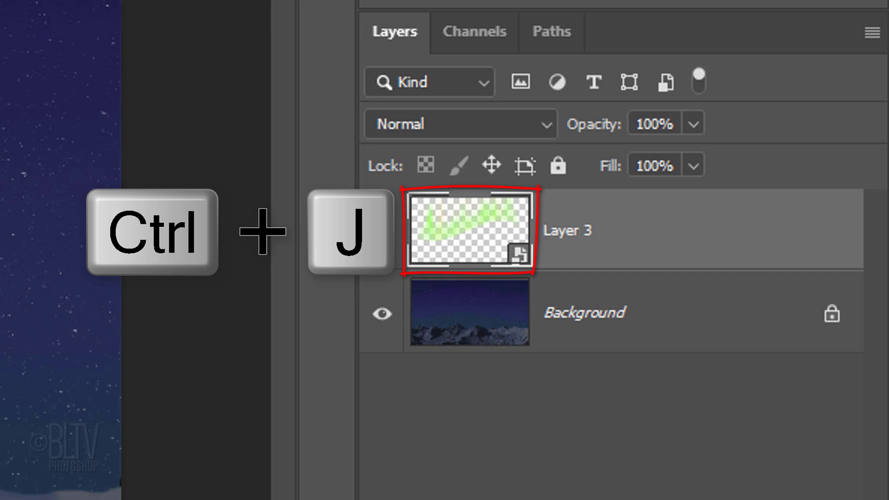
Step: Duplicate the aurora layer and warp the copy with an Arch style, bend -50
key(ctrl+j)
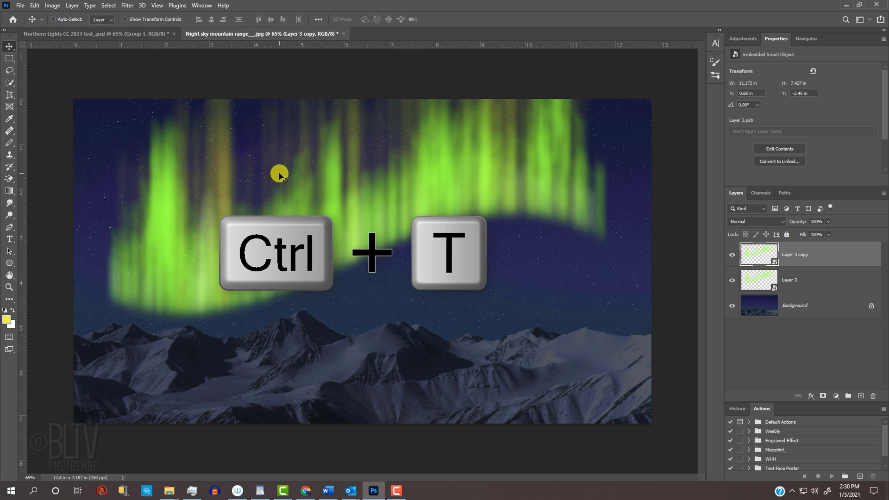
key(ctrl+t)
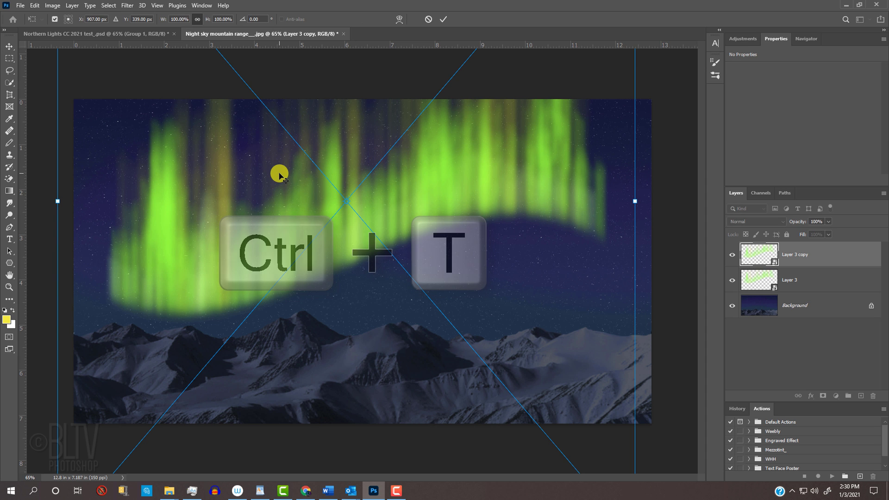
click(398, 18)
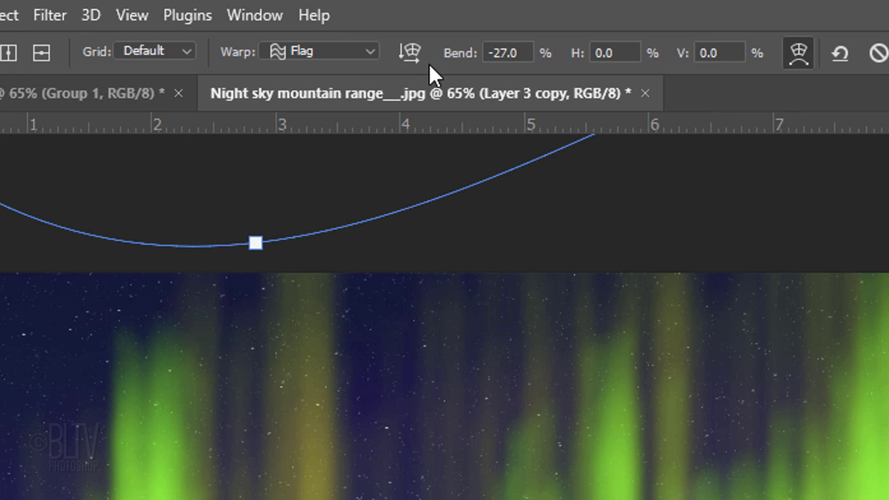
click(232, 16)
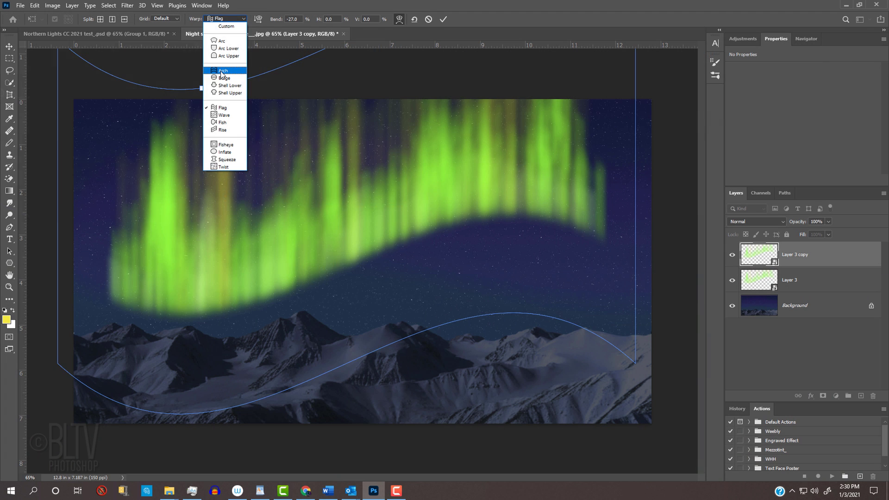
click(307, 196)
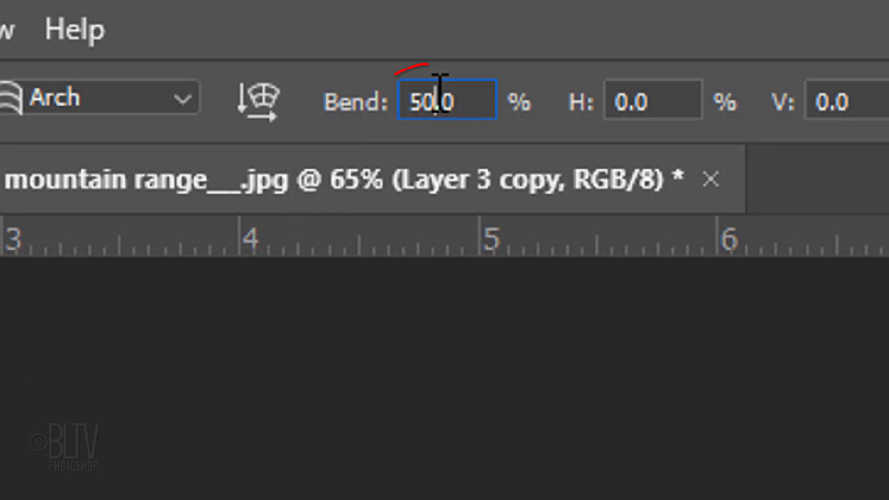
drag(292, 18, 252, 19)
text(-50)
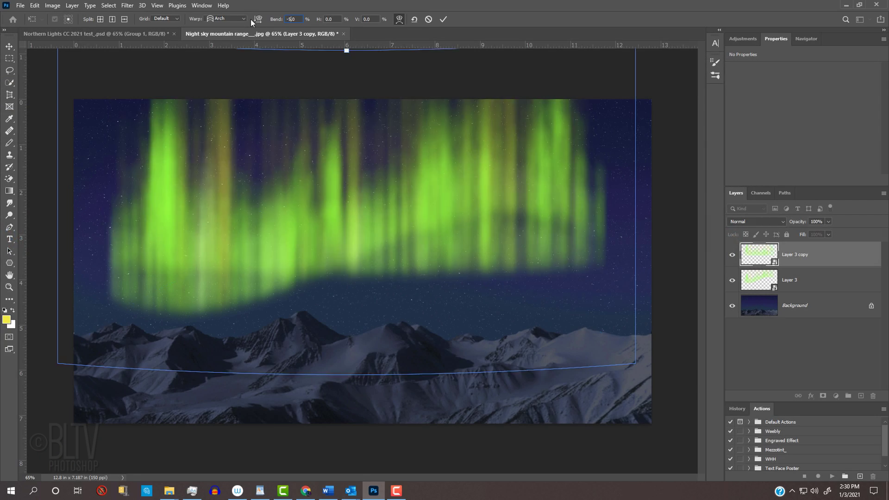
key(Return)
key(Return)
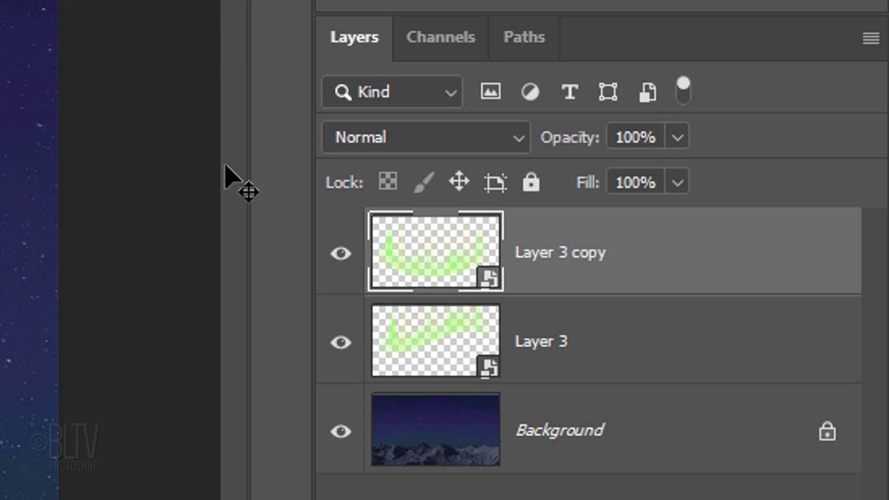
Step: Set Layer 3 copy's opacity to 70%
click(643, 137)
double_click(644, 137)
text(70)
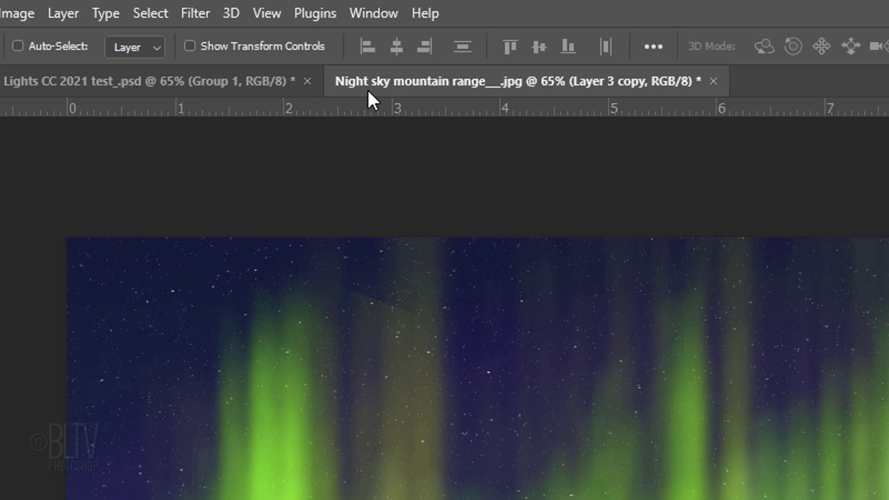
Step: Apply a 5-pixel Gaussian Blur to Layer 3 copy
click(207, 15)
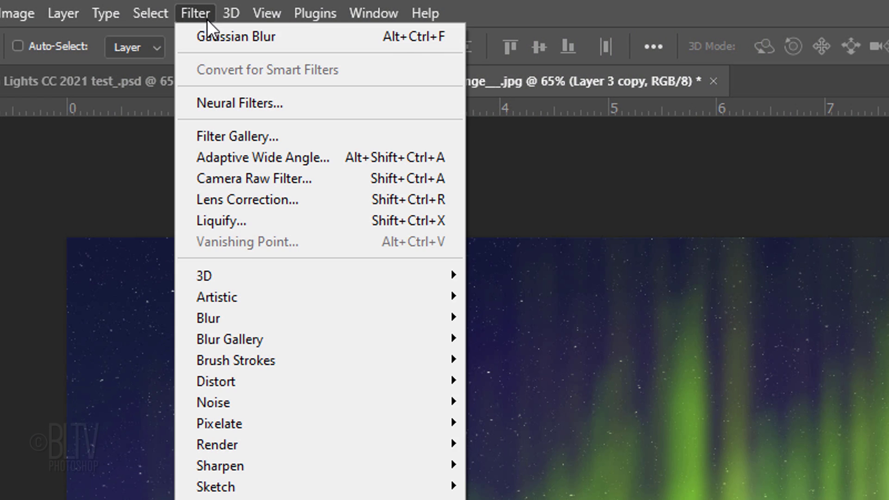
mouse_move(223, 318)
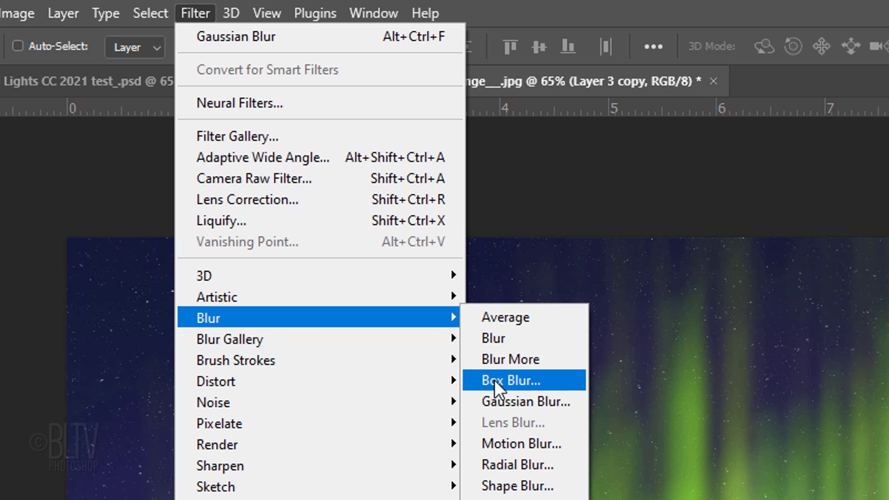
click(501, 398)
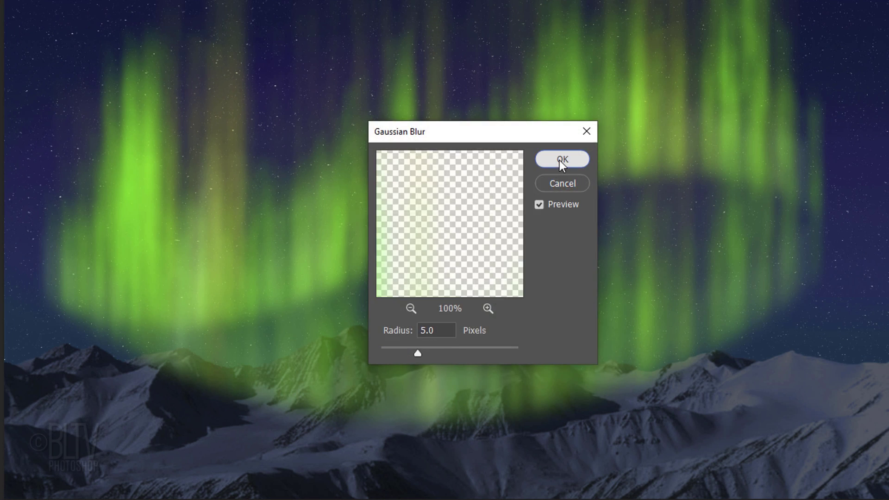
click(559, 160)
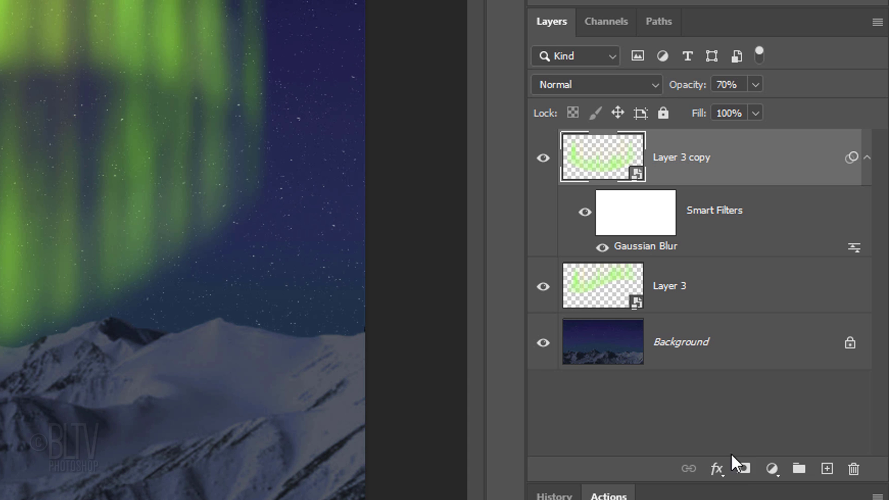
Step: Add a mask to Layer 3 copy and pick the Gradient Tool with the black-to-white preset
click(741, 470)
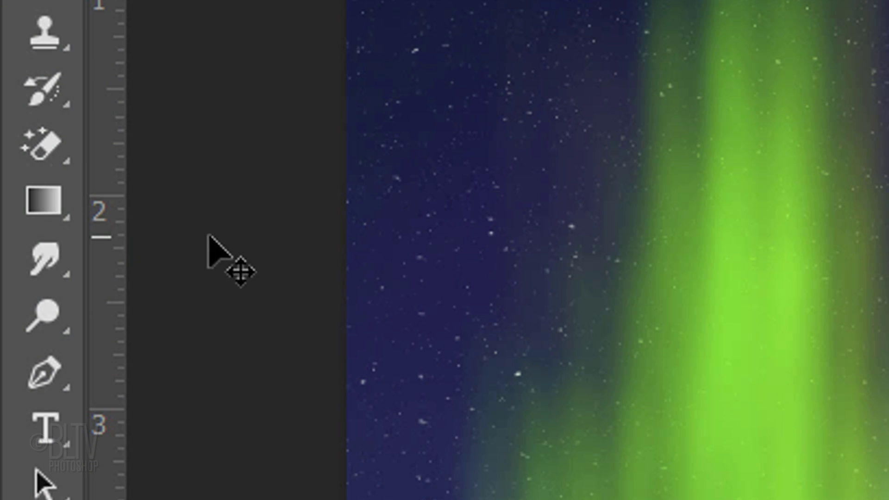
right_click(41, 202)
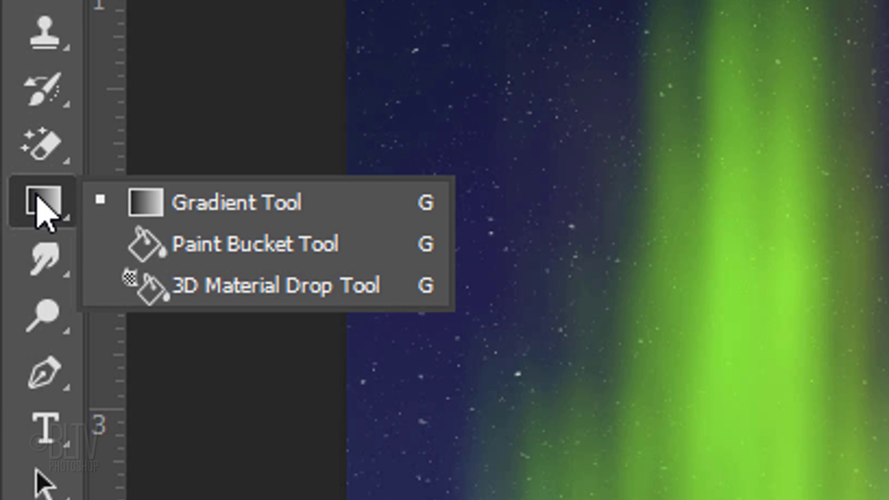
click(244, 206)
click(360, 80)
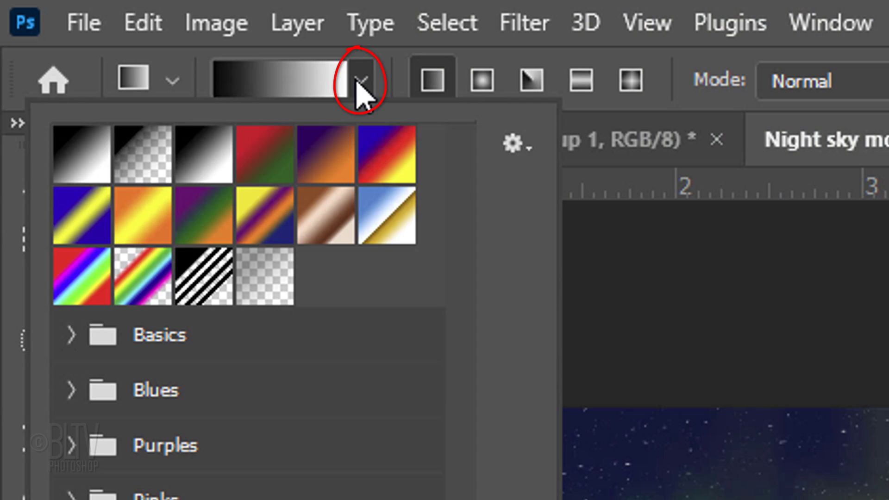
click(211, 157)
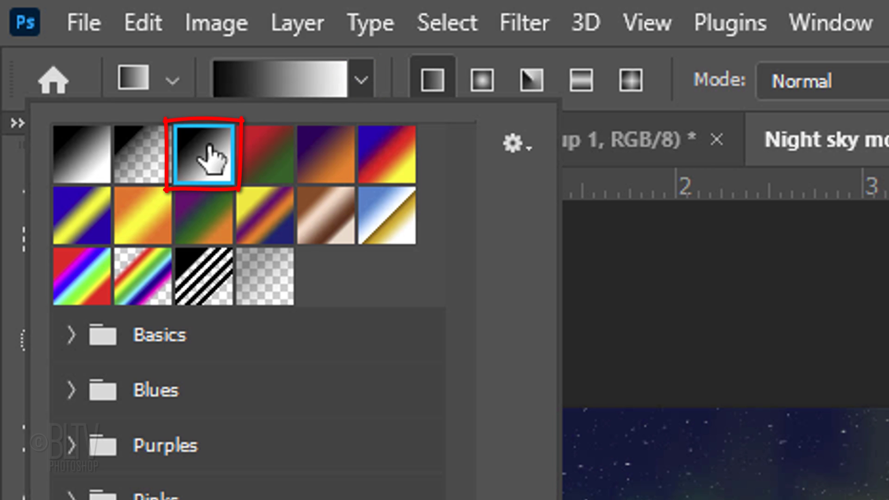
key(Return)
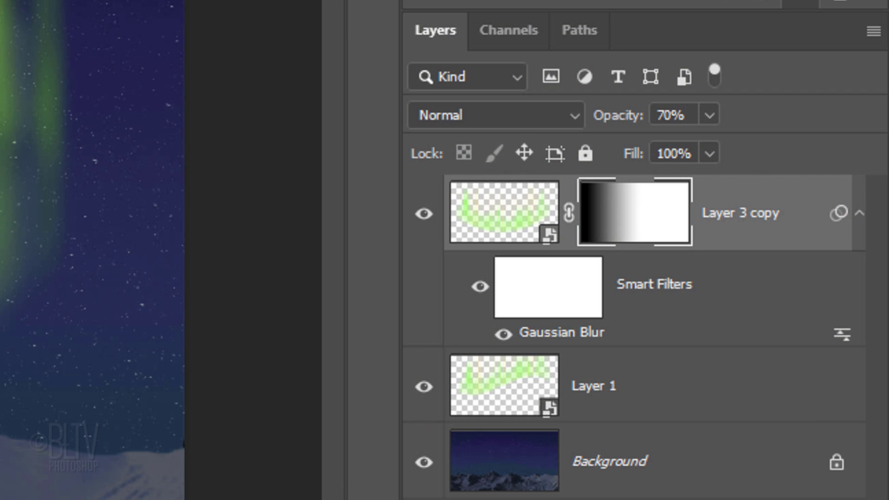
Step: Combine Layer 1 and Layer 3 copy into a single smart object
shift+click(512, 387)
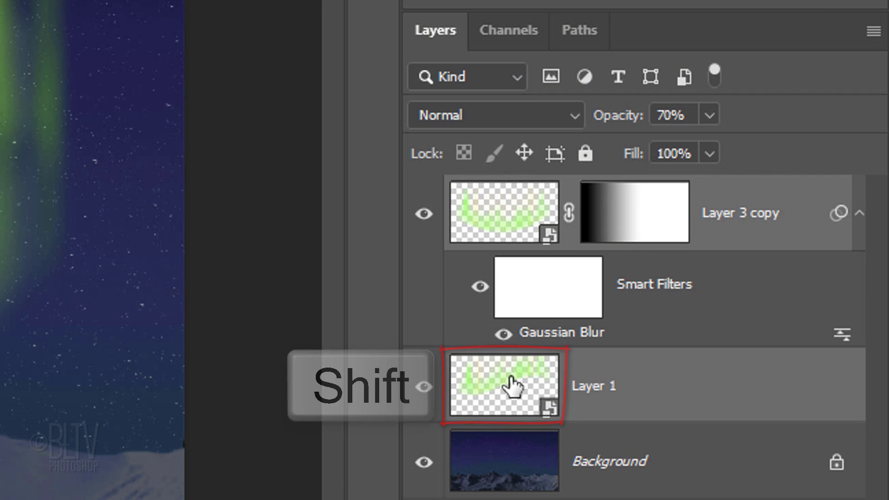
click(872, 31)
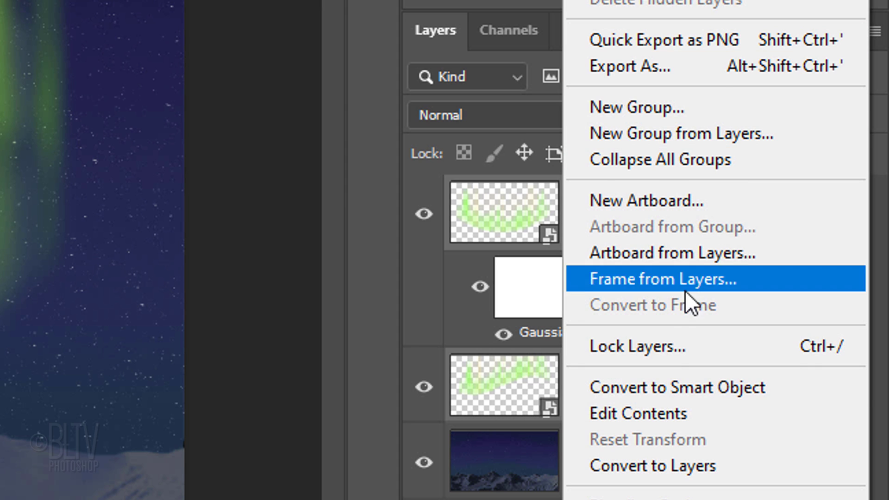
click(656, 384)
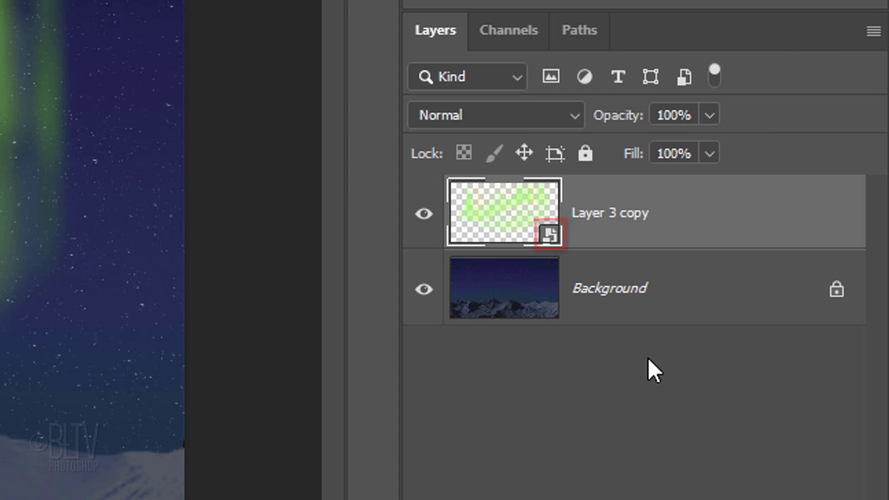
Step: Mask the aurora with the Alpha 1 mountain selection and unlink the mask
click(507, 30)
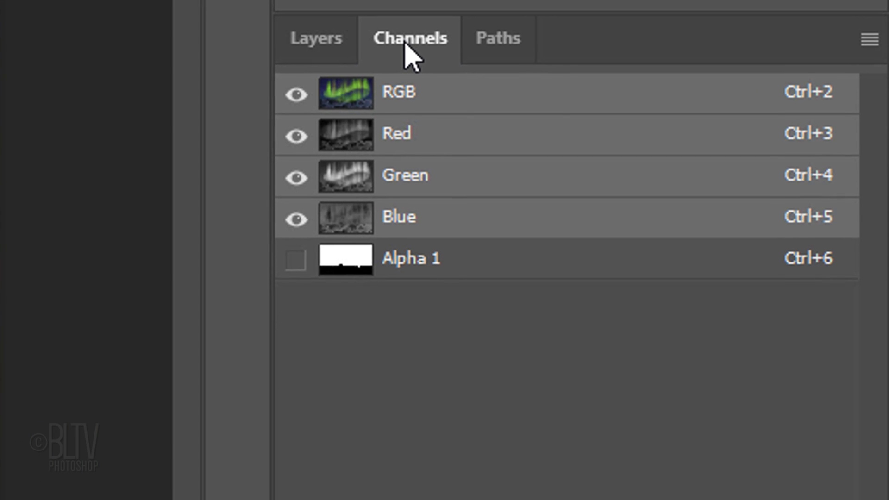
ctrl+click(342, 262)
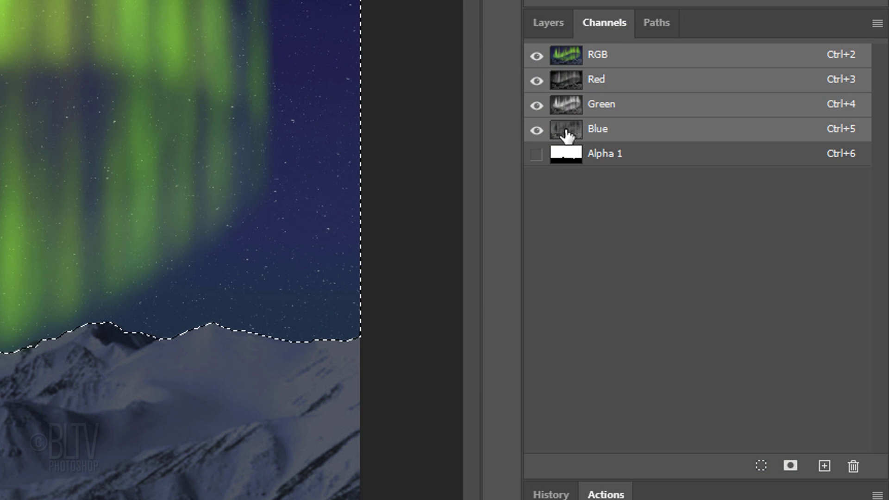
click(548, 26)
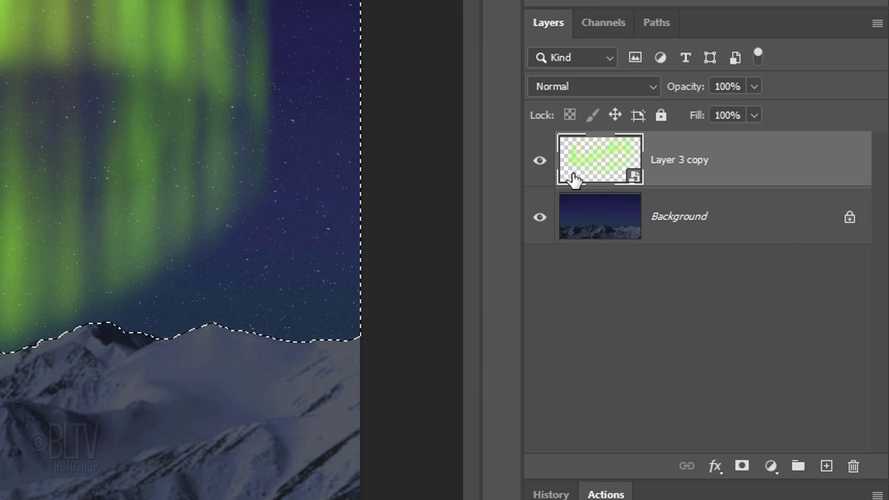
click(742, 466)
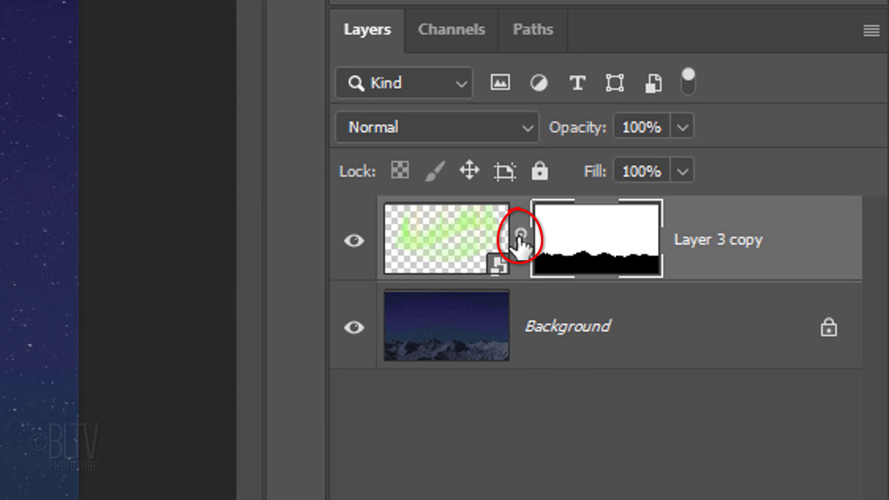
click(520, 234)
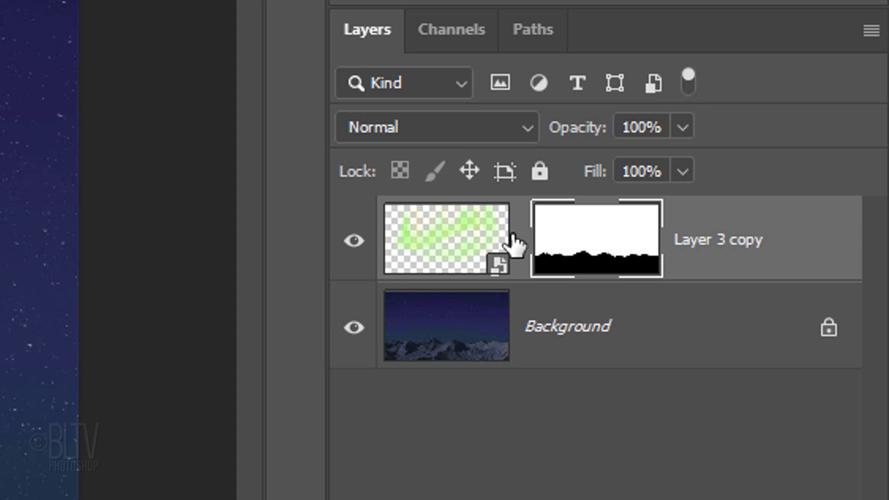
Step: Transform the aurora contents, widening the bottom corners for perspective and moving it down
click(452, 252)
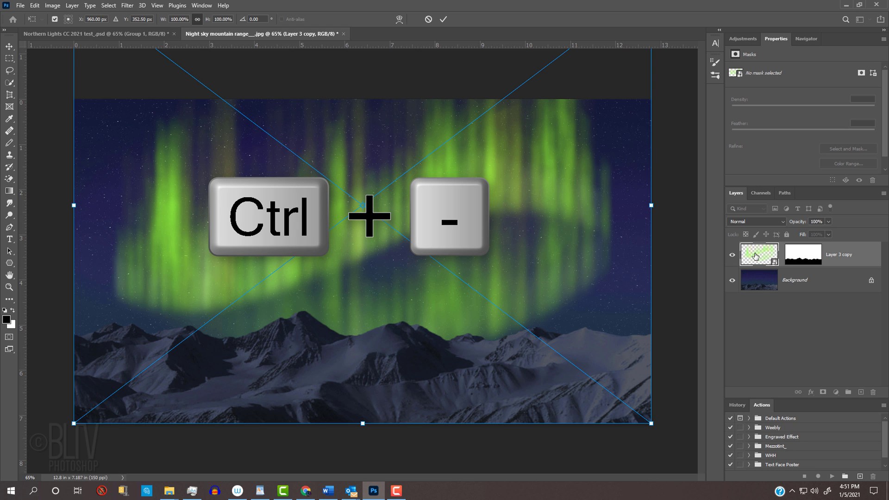
key(ctrl+minus)
key(ctrl+minus)
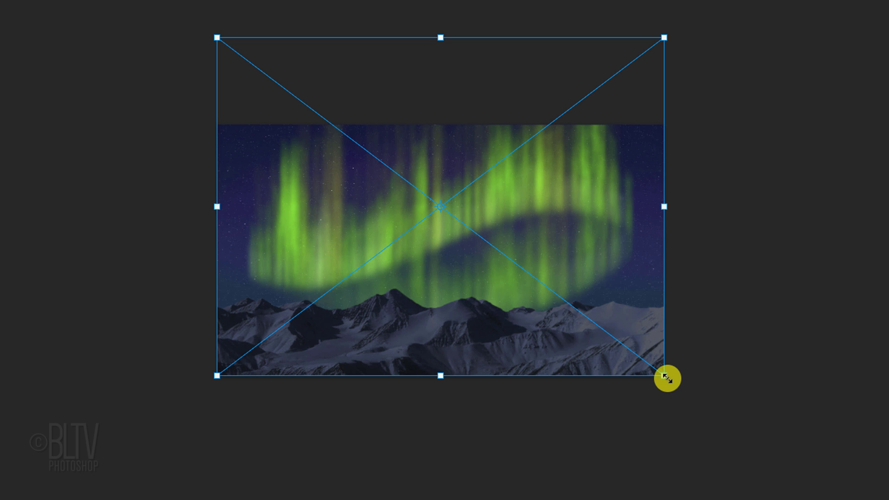
drag(666, 377, 772, 374)
drag(466, 242, 454, 281)
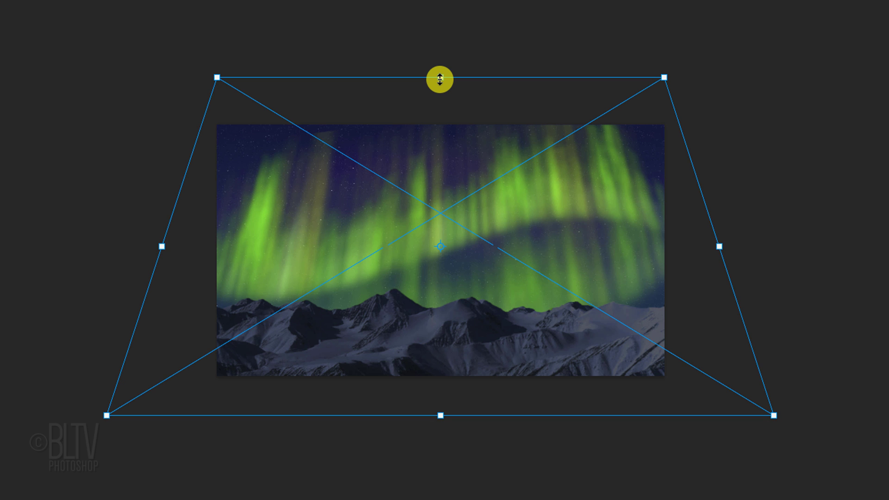
Step: Stretch the aurora's top edge upward, pull the top corners inward symmetrically, and lower it further
key(shift)
drag(440, 80, 442, 26)
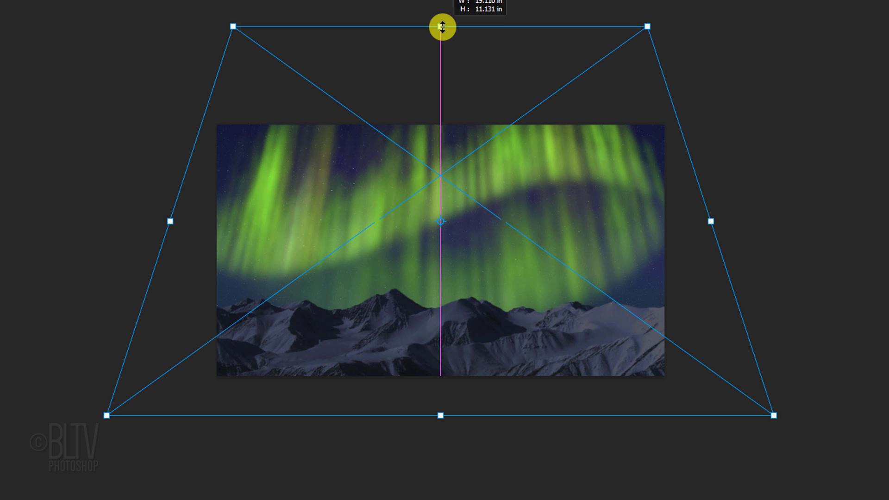
drag(442, 26, 442, 27)
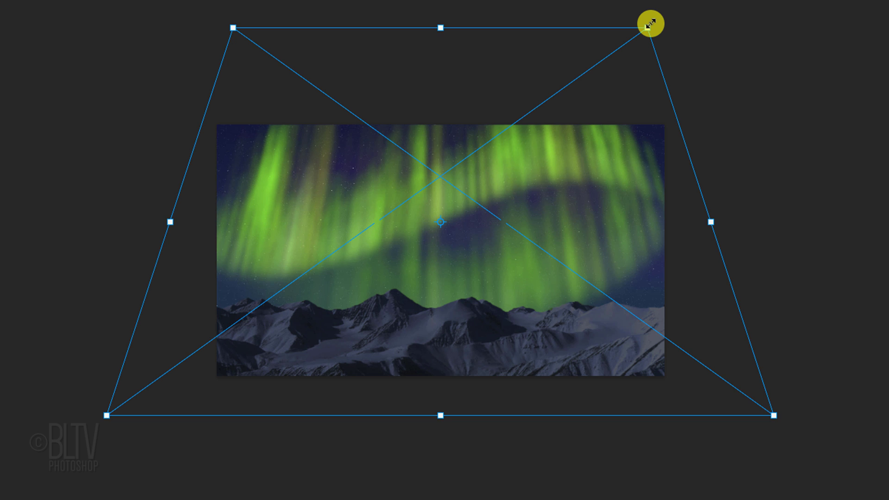
key(alt+shift)
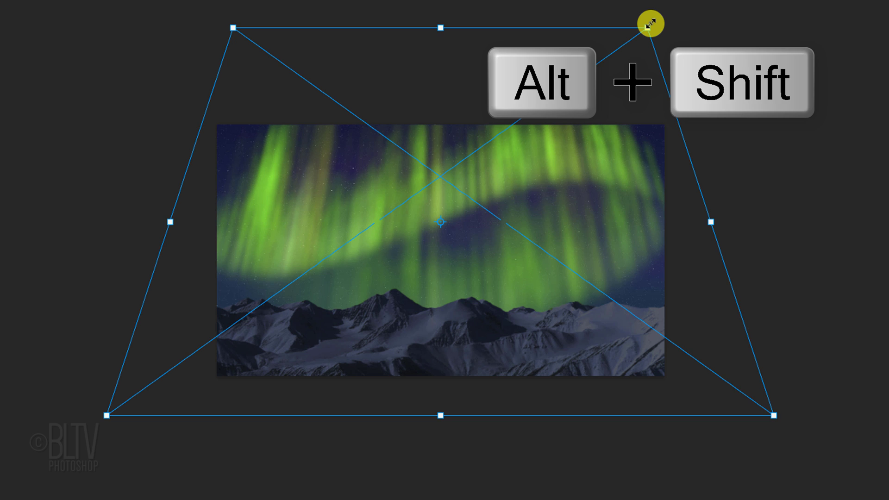
drag(650, 23, 626, 45)
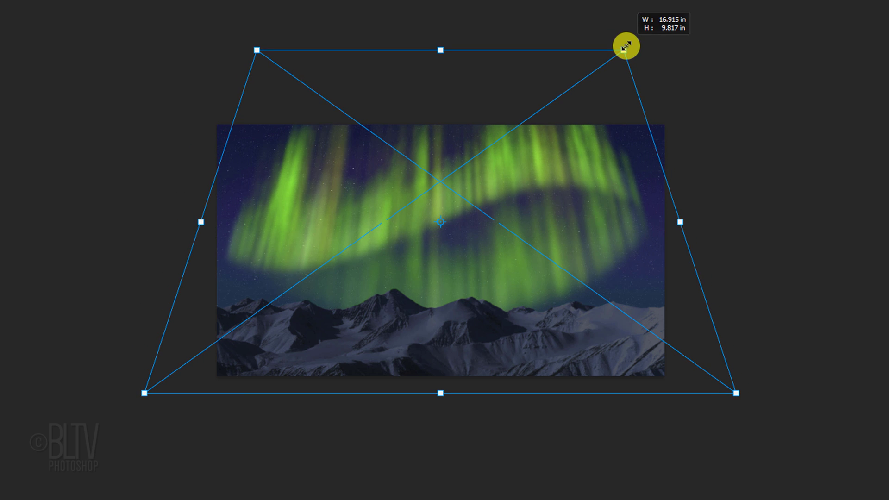
key(alt)
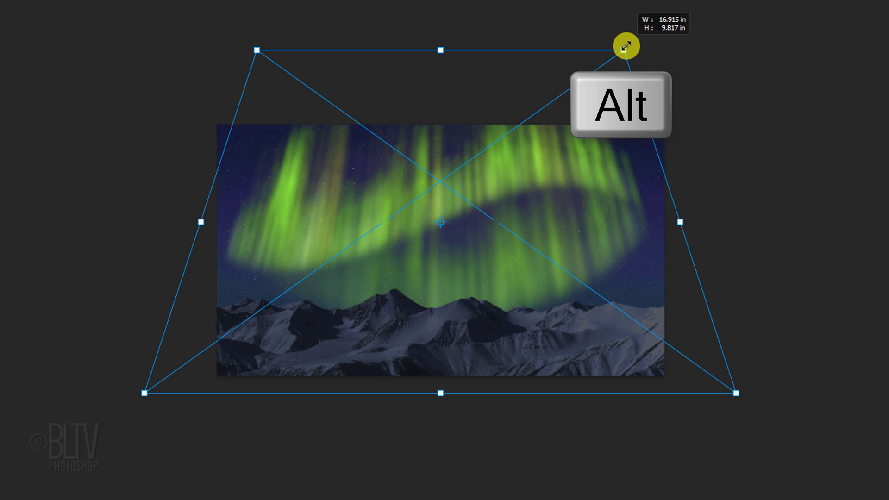
drag(502, 93, 495, 112)
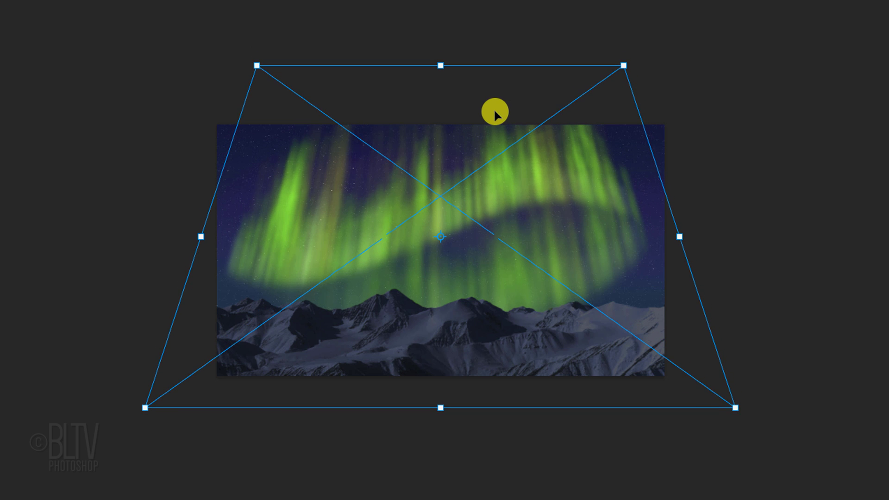